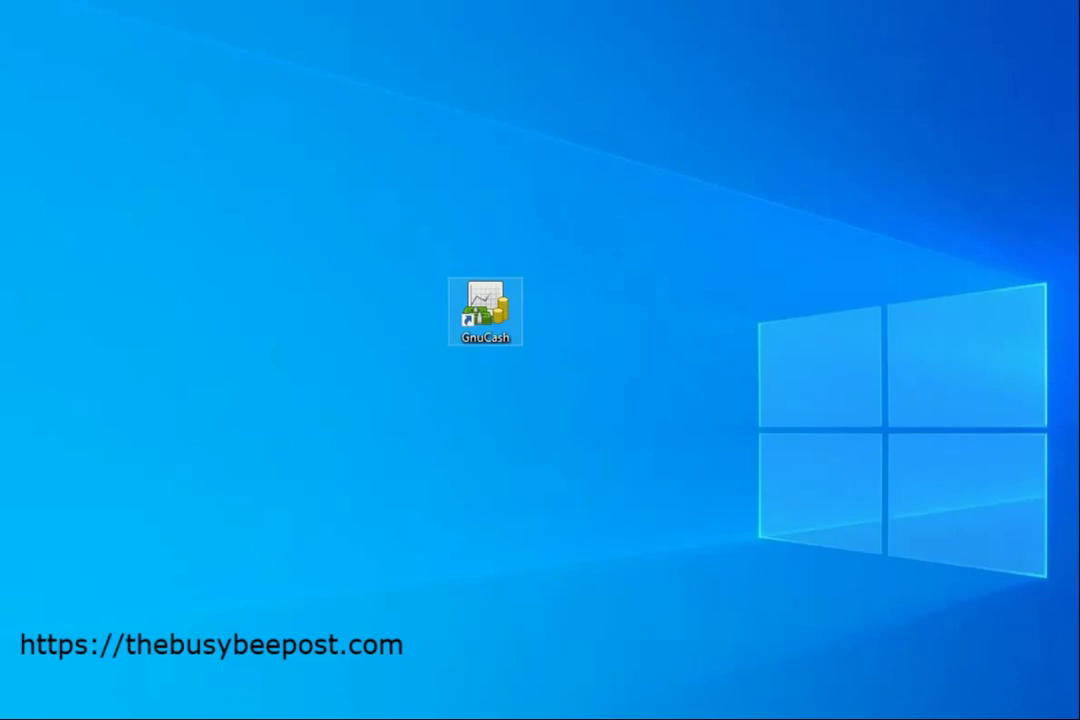
- Launch GnuCash and look through the sub-accounts of Assets and Expenses in the account tree
{"action": "key", "text": "Return"}
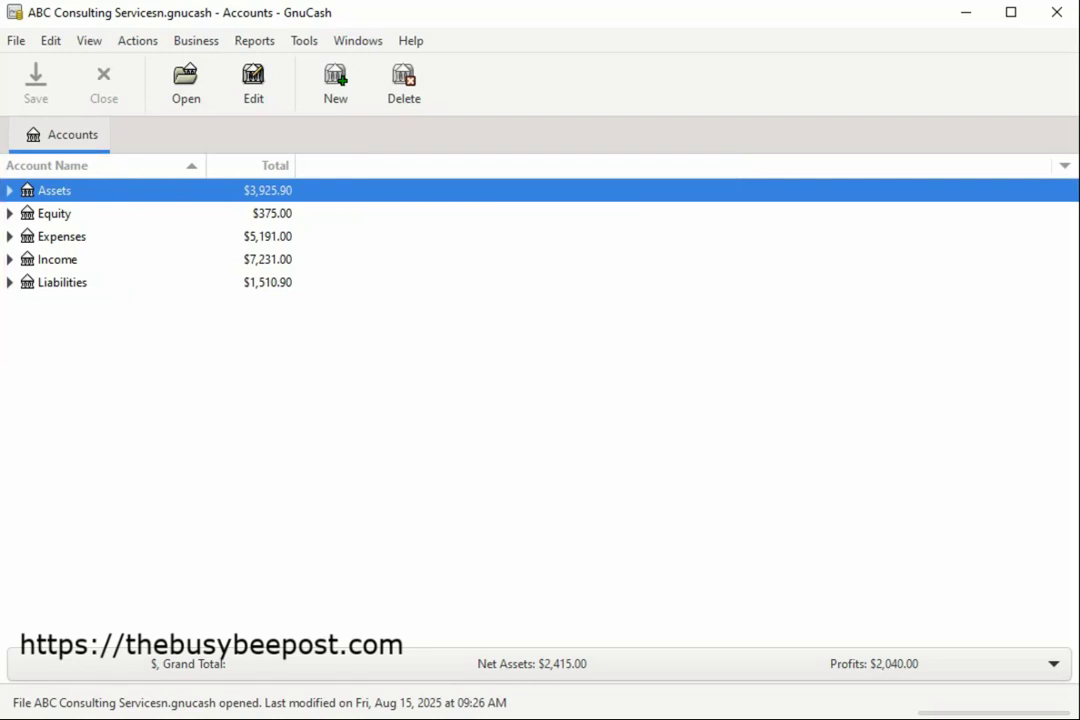
{"action": "left_click", "coordinate": [9, 190]}
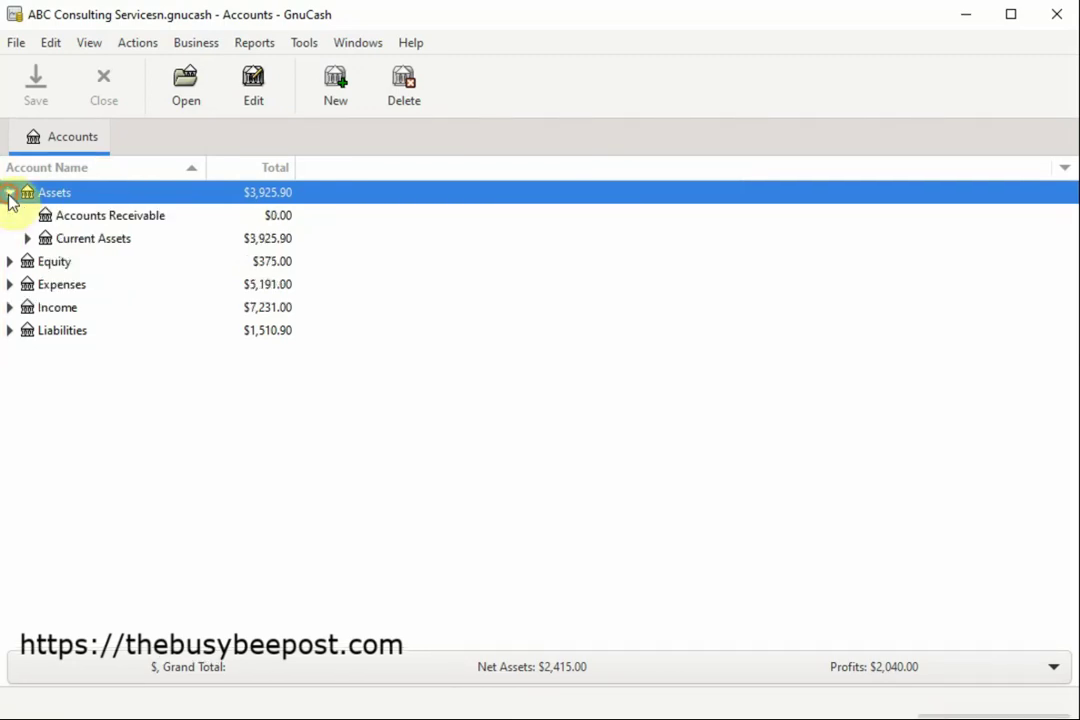
{"action": "left_click", "coordinate": [9, 284]}
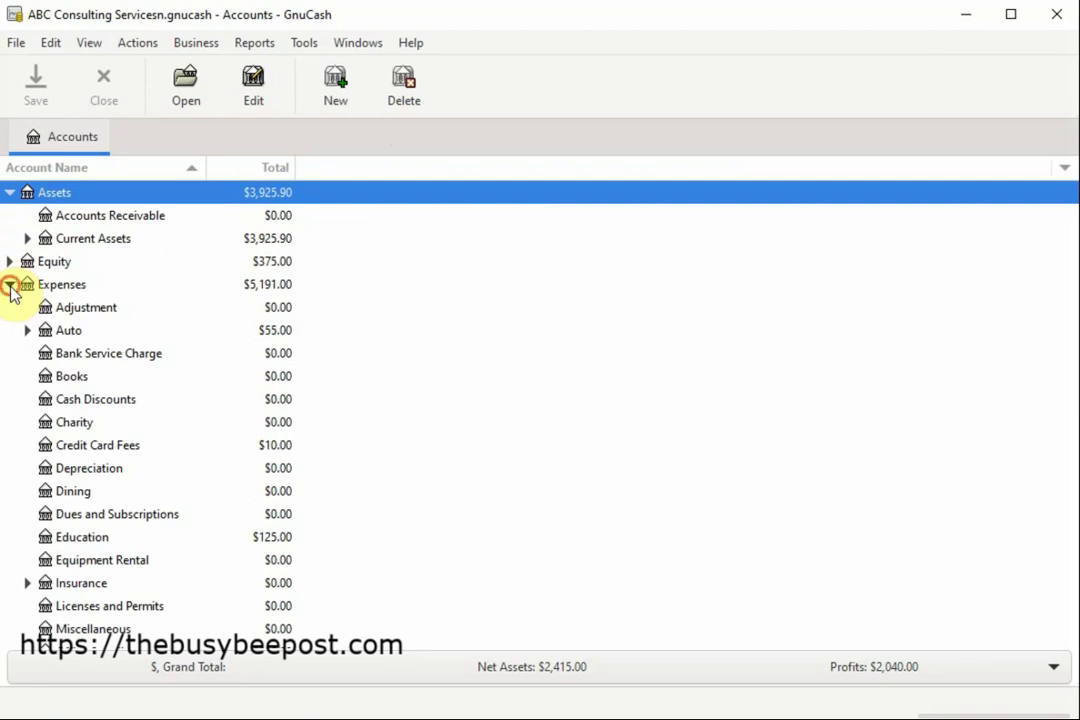
{"action": "left_click", "coordinate": [9, 284]}
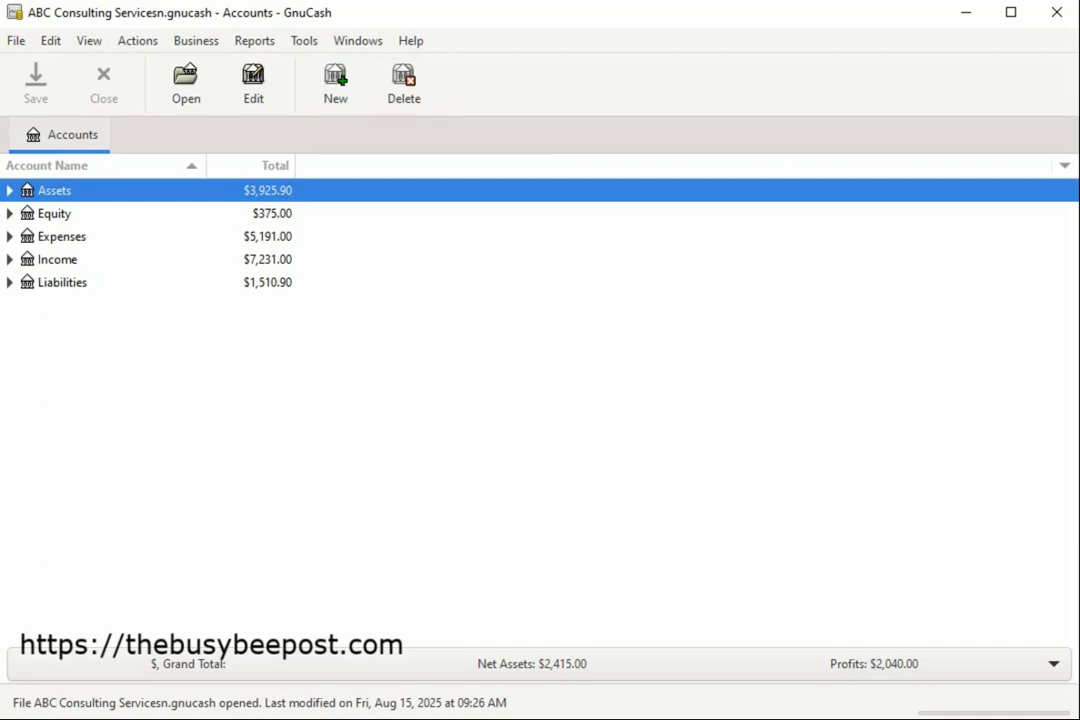
- Open the Checking Account register under Current Assets and the document linked to the 01/09/2025 Max Office Supplies transaction
{"action": "left_click", "coordinate": [10, 190]}
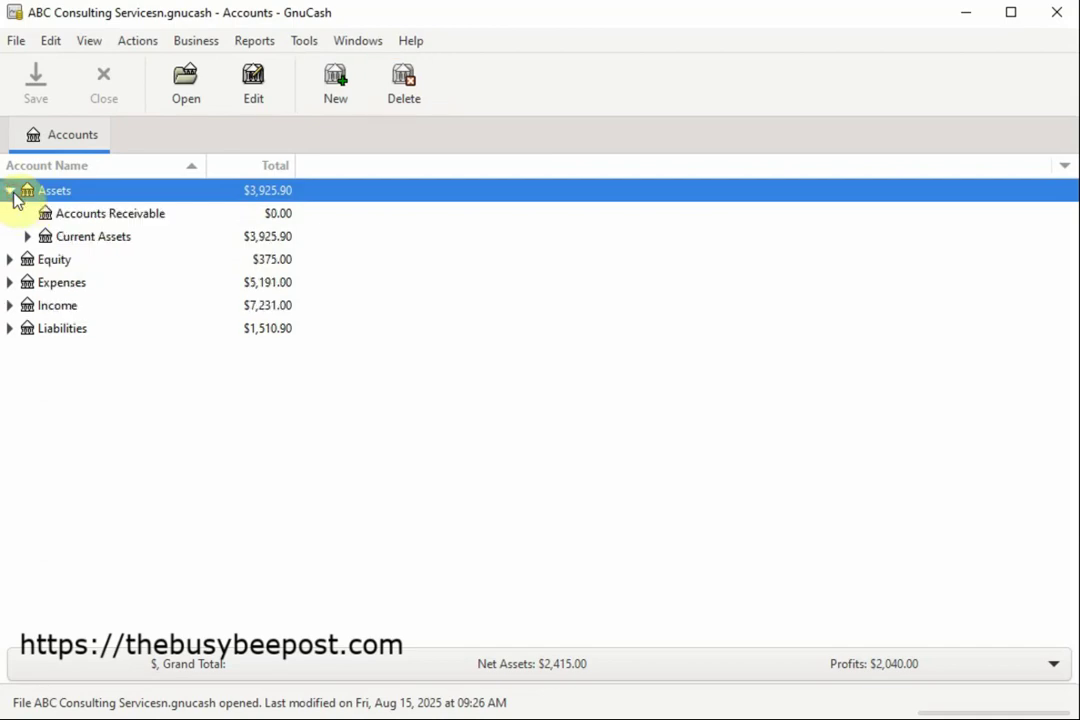
{"action": "left_click", "coordinate": [44, 236]}
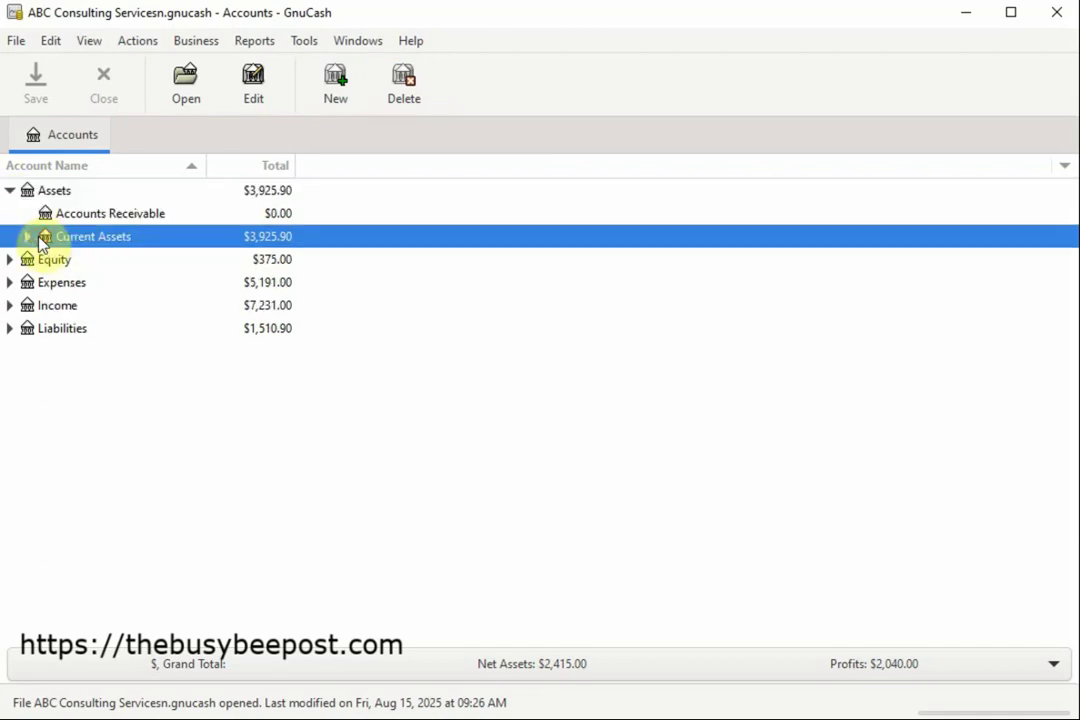
{"action": "left_click", "coordinate": [27, 236]}
{"action": "double_click", "coordinate": [148, 262]}
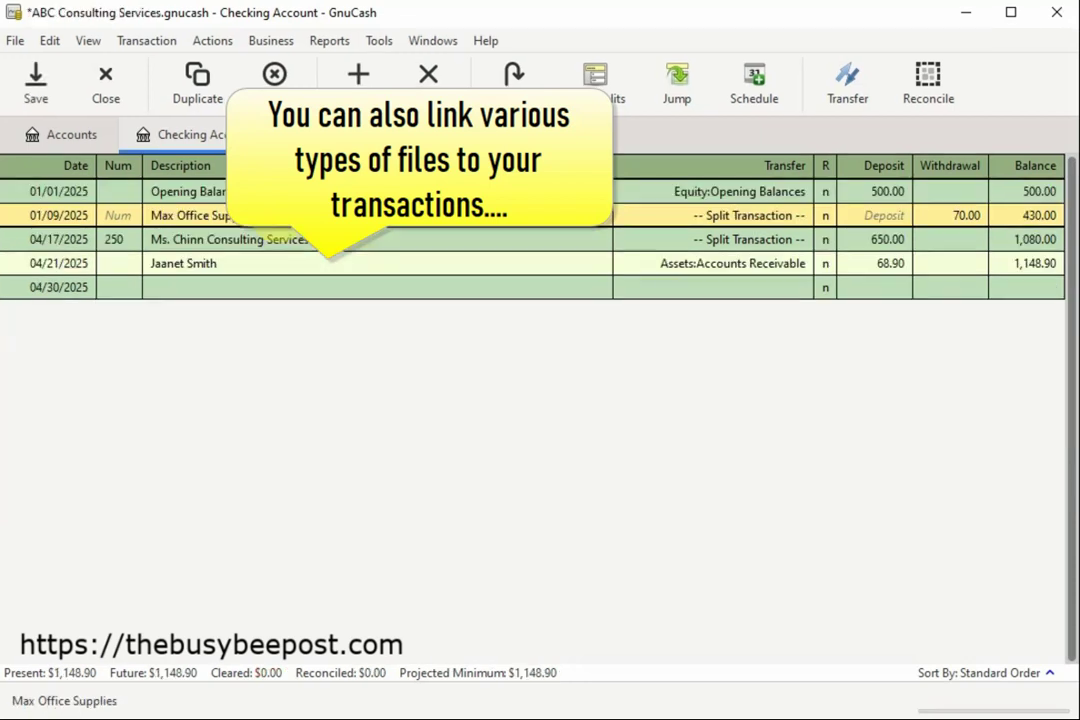
{"action": "right_click", "coordinate": [279, 228]}
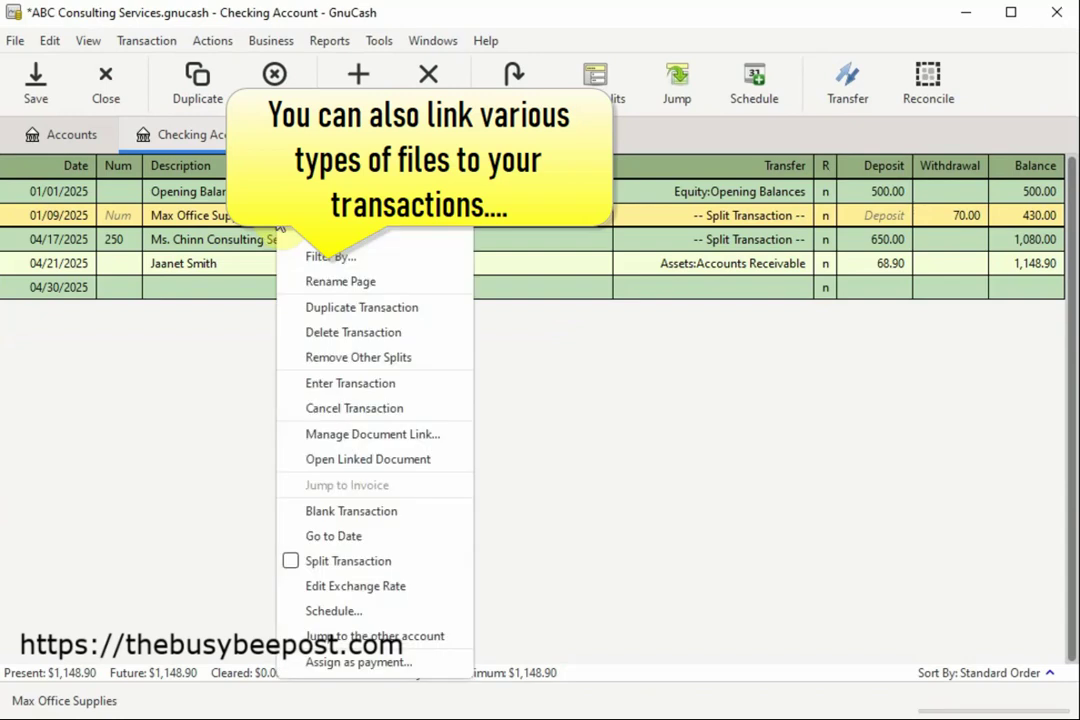
{"action": "left_click", "coordinate": [368, 459]}
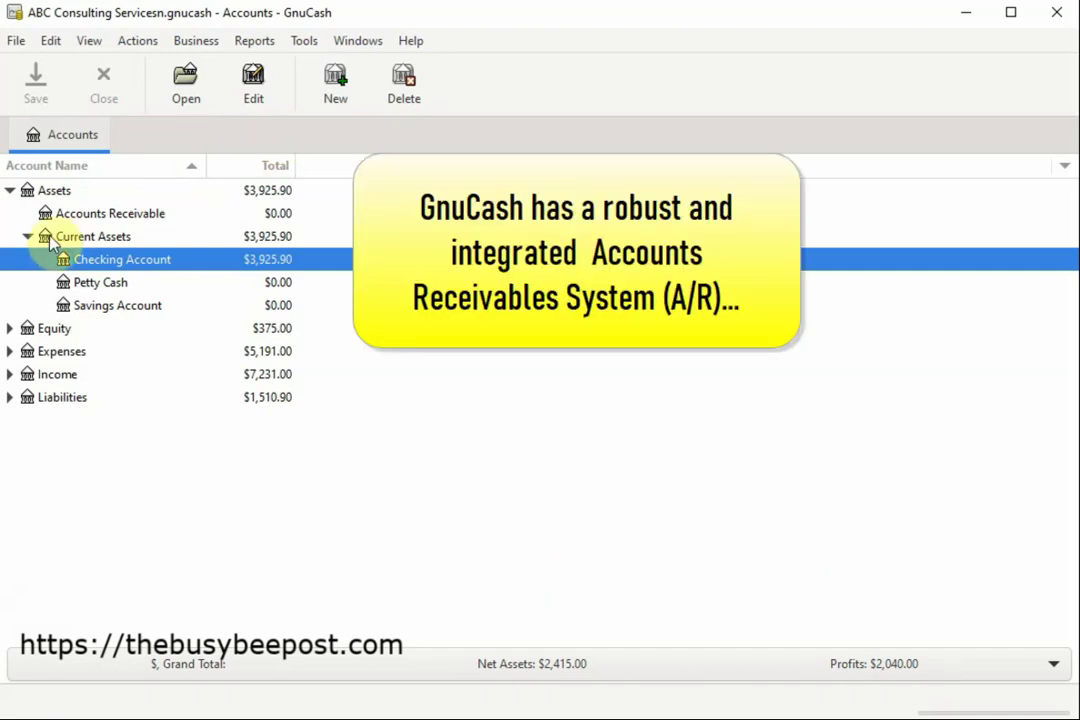
- Review the customer record of Bettys place, including its billing information and shipping address
{"action": "left_click", "coordinate": [158, 224]}
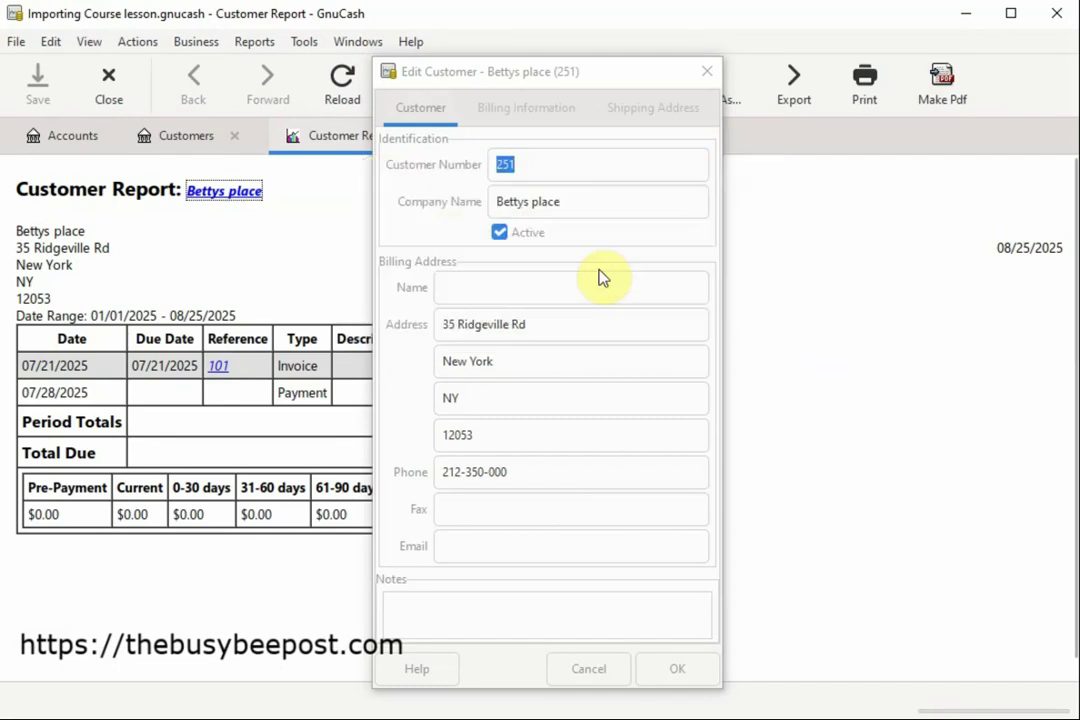
{"action": "left_click", "coordinate": [482, 72]}
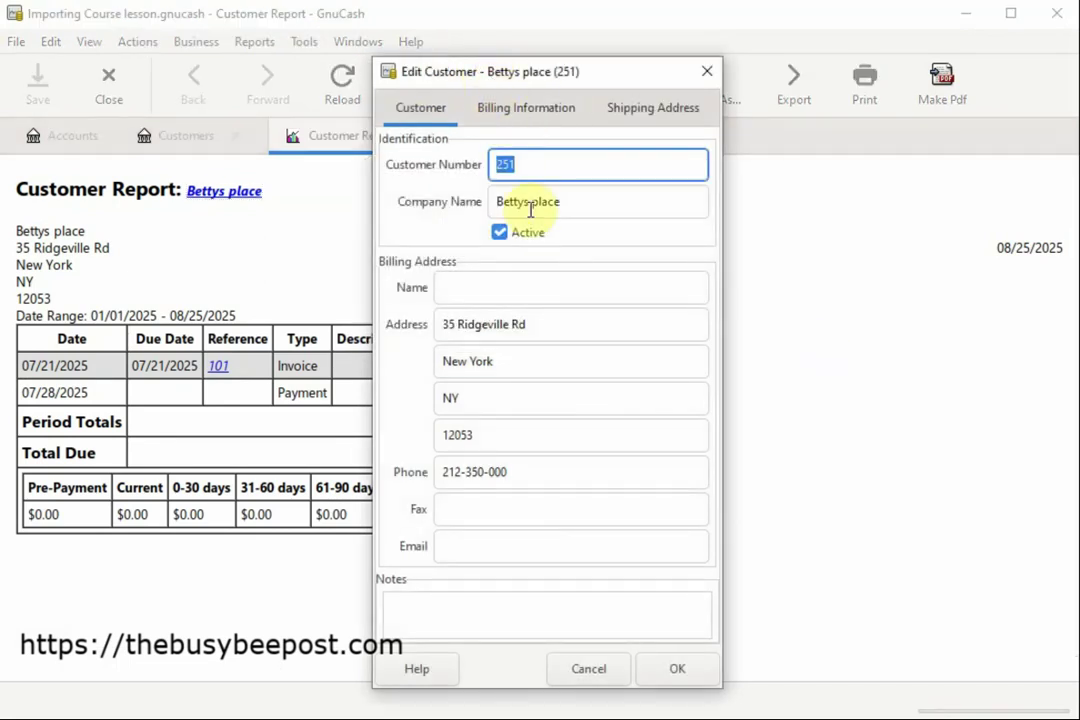
{"action": "left_click", "coordinate": [497, 110]}
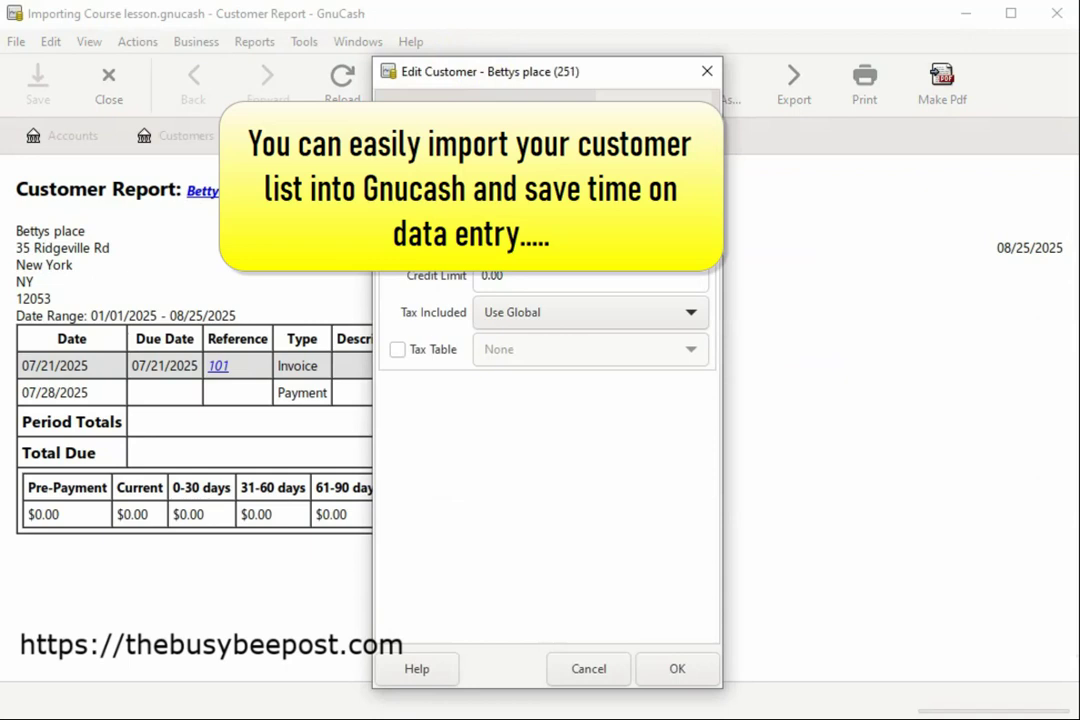
{"action": "left_click", "coordinate": [622, 115]}
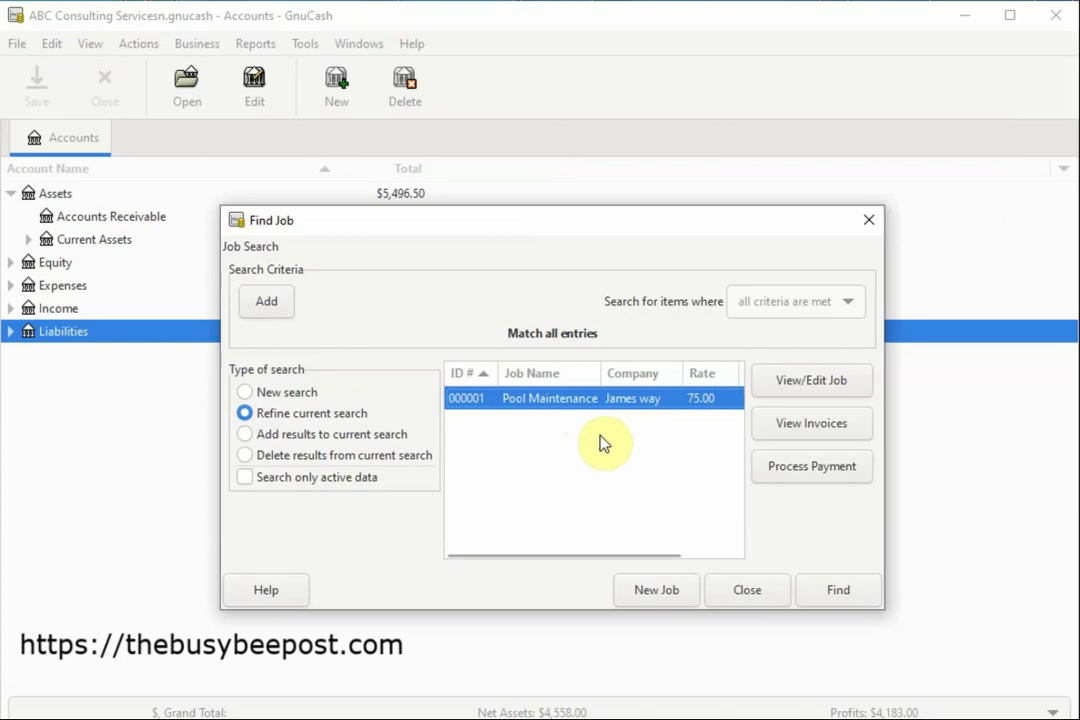
- View the invoices belonging to the Pool Maintenance job
{"action": "left_click", "coordinate": [800, 430]}
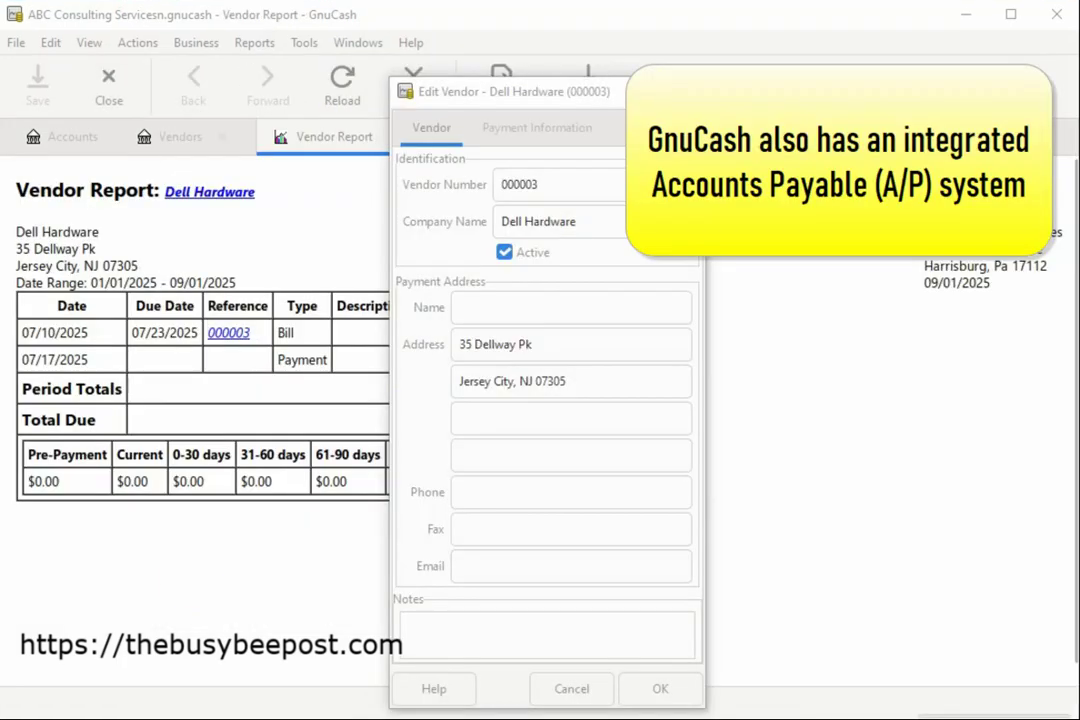
- Review the vendor report and the vendor record of Dell Hardware
{"action": "left_click", "coordinate": [138, 20]}
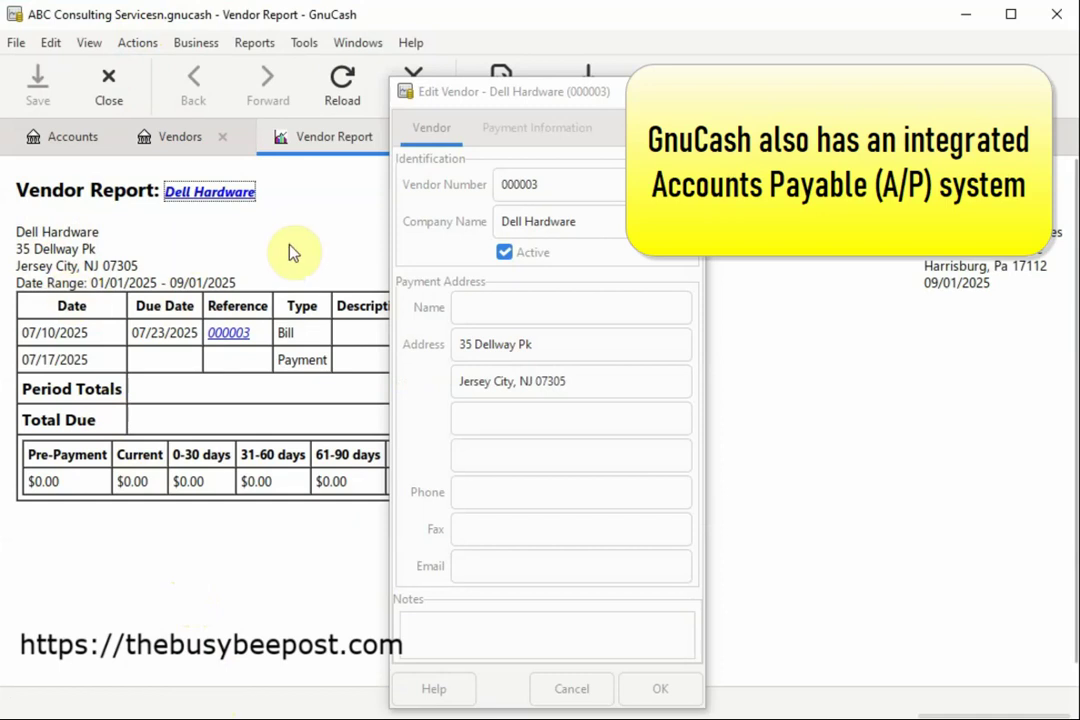
{"action": "left_click", "coordinate": [612, 100]}
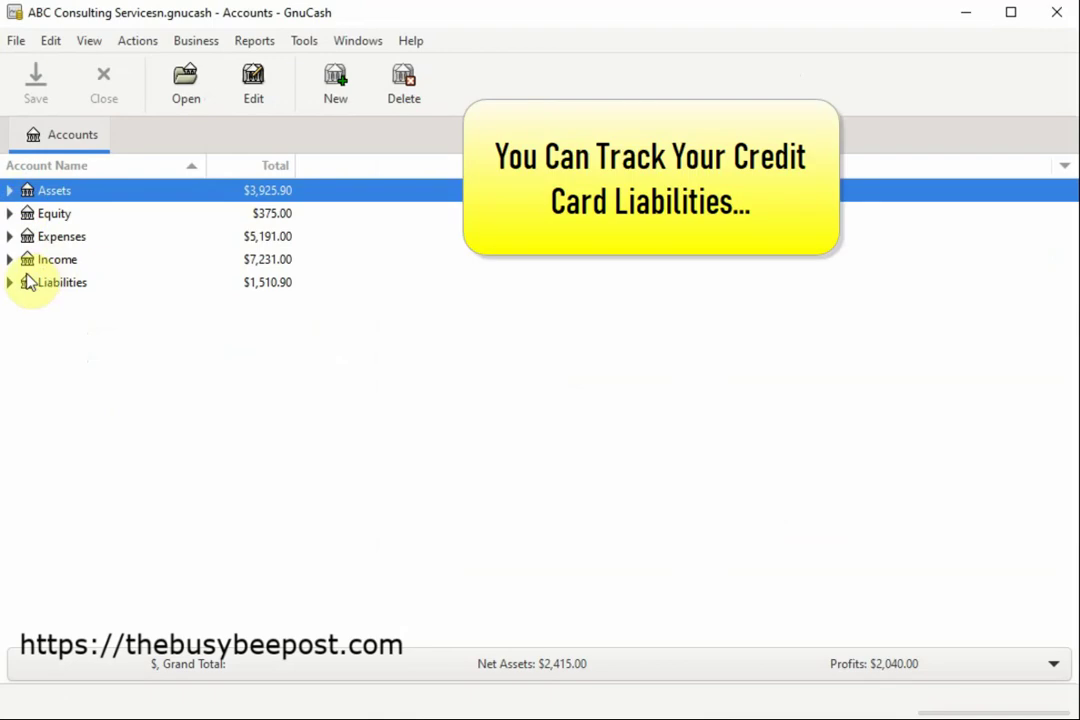
- Look through the Liabilities accounts, including Employee Reimbursements and the sub-accounts of Payroll Distribution
{"action": "left_click", "coordinate": [10, 283]}
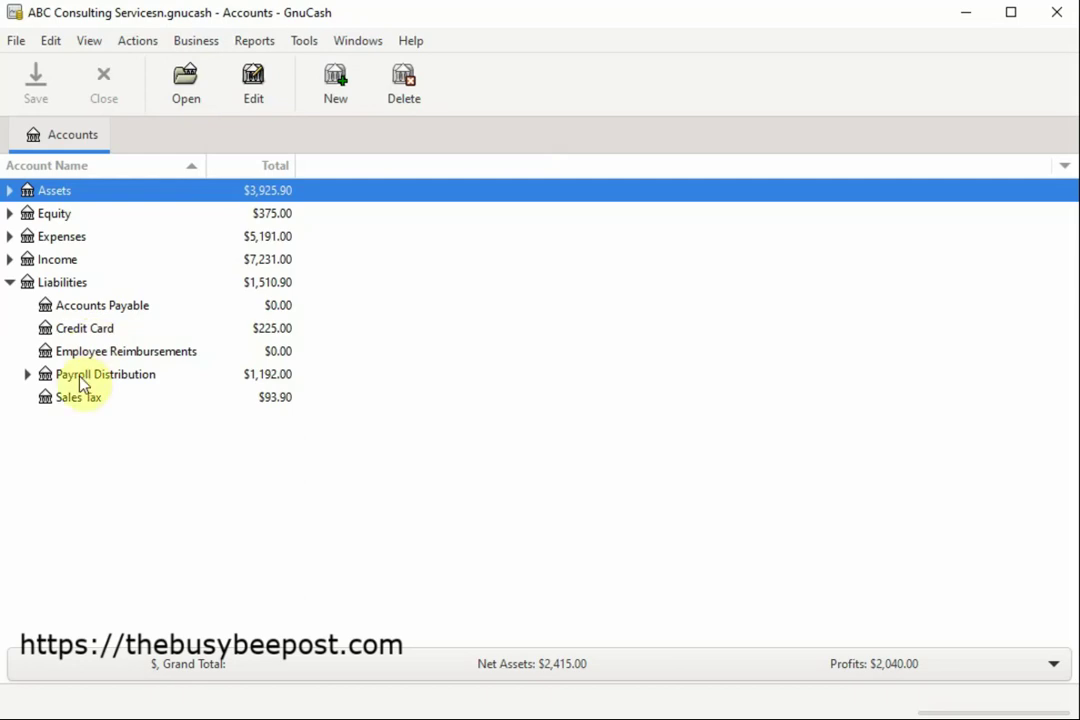
{"action": "left_click", "coordinate": [110, 355]}
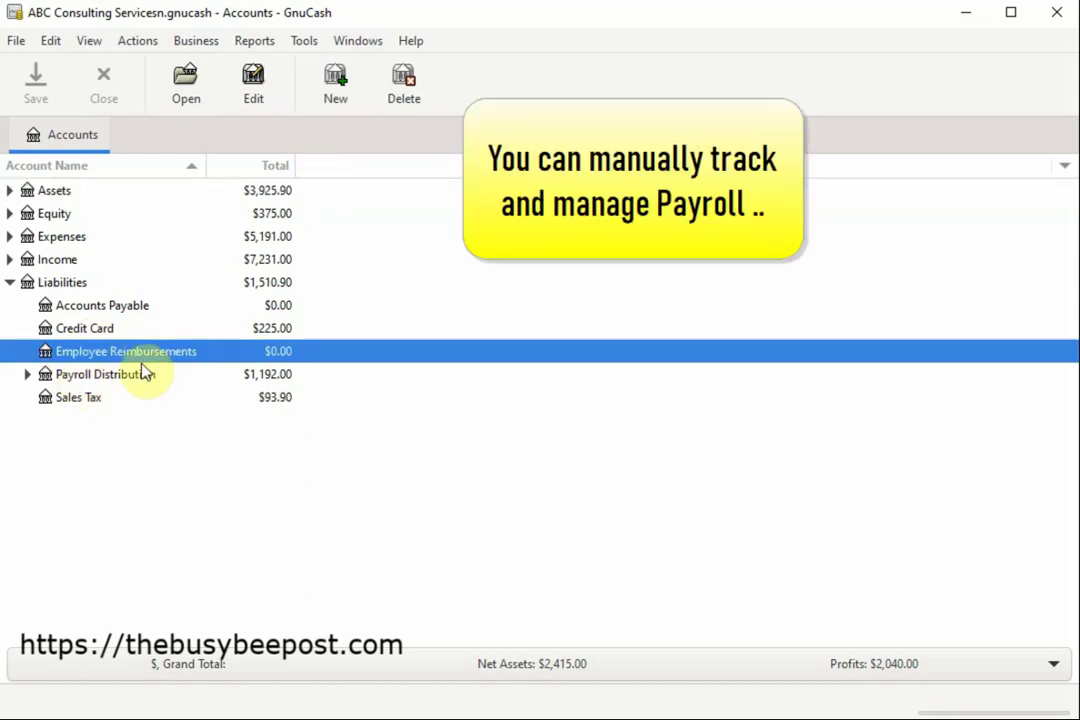
{"action": "left_click", "coordinate": [27, 374]}
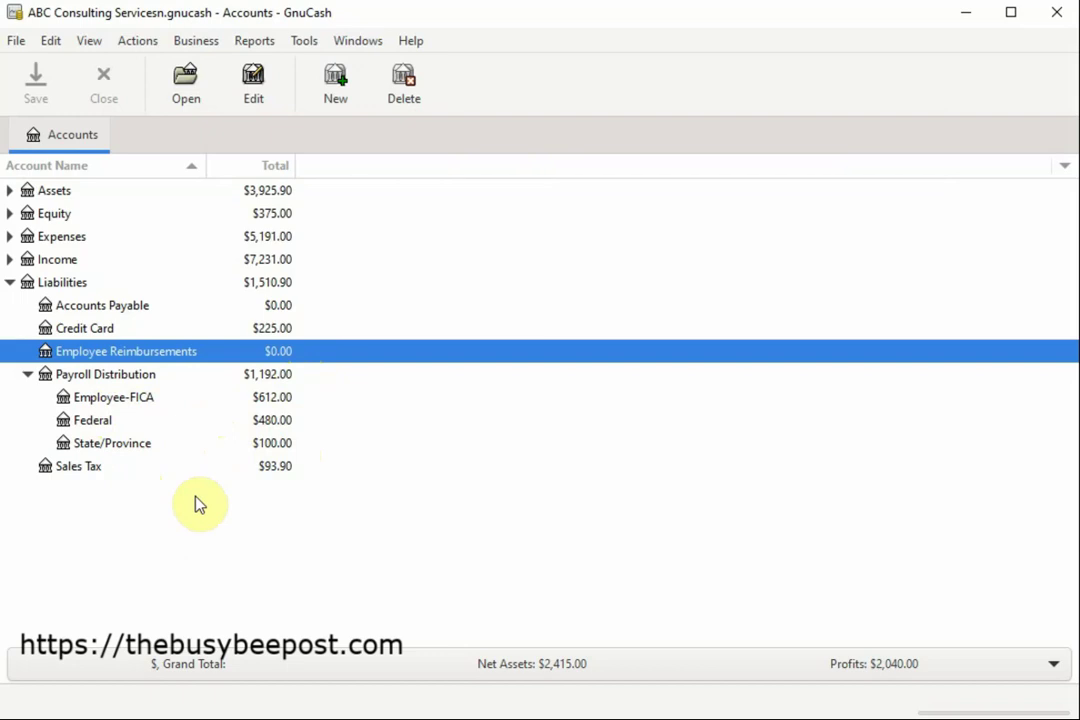
{"action": "left_click", "coordinate": [34, 370]}
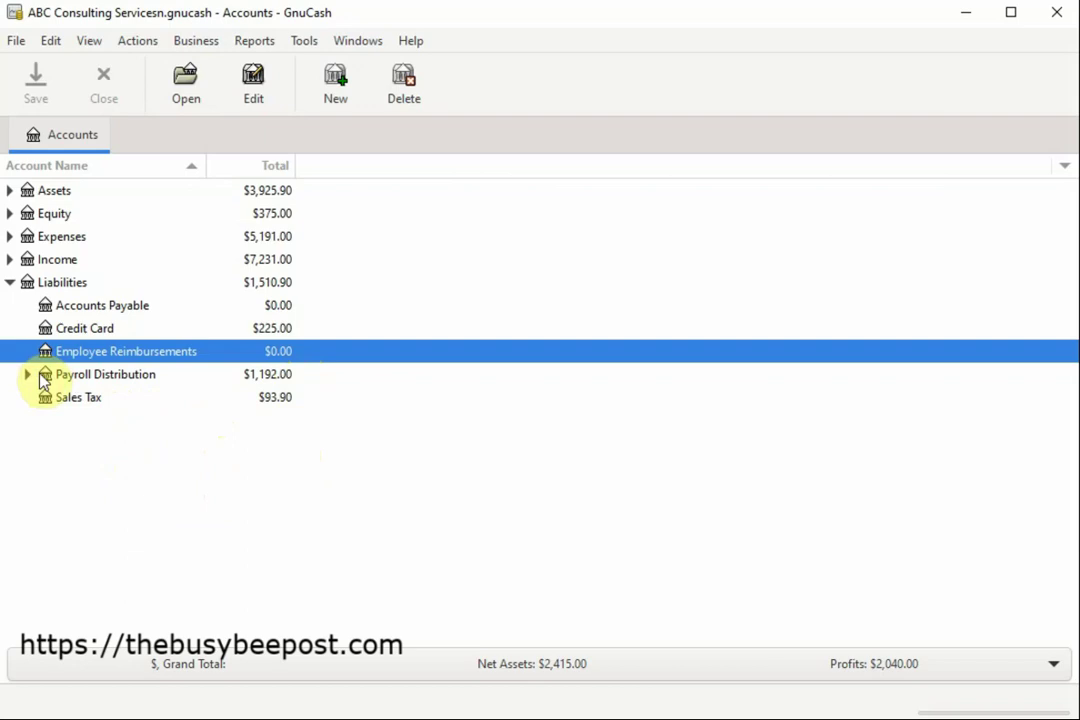
{"action": "left_click", "coordinate": [125, 374]}
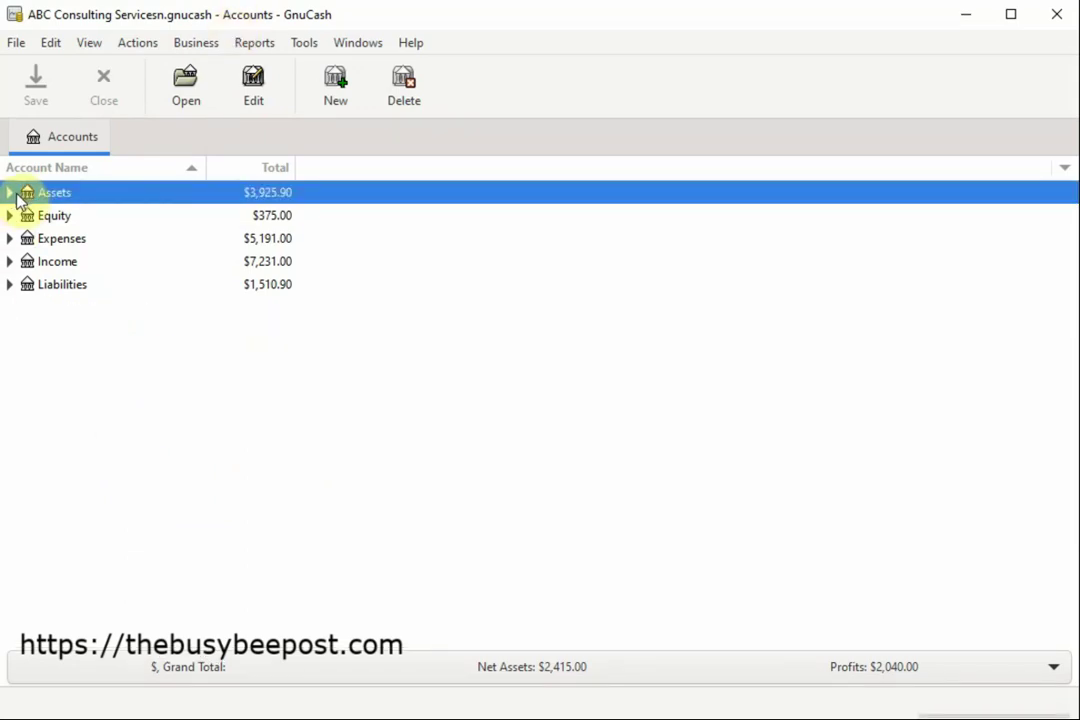
- Open the Checking Account register found under Assets and Current Assets
{"action": "left_click", "coordinate": [10, 192]}
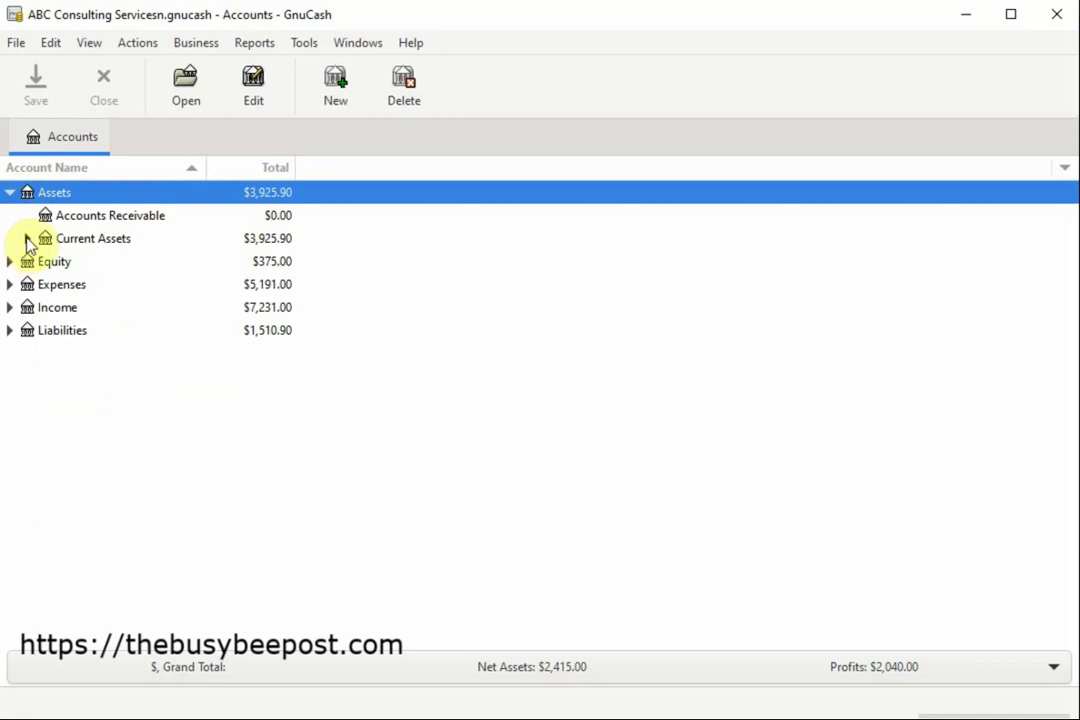
{"action": "left_click", "coordinate": [27, 238]}
{"action": "double_click", "coordinate": [62, 261]}
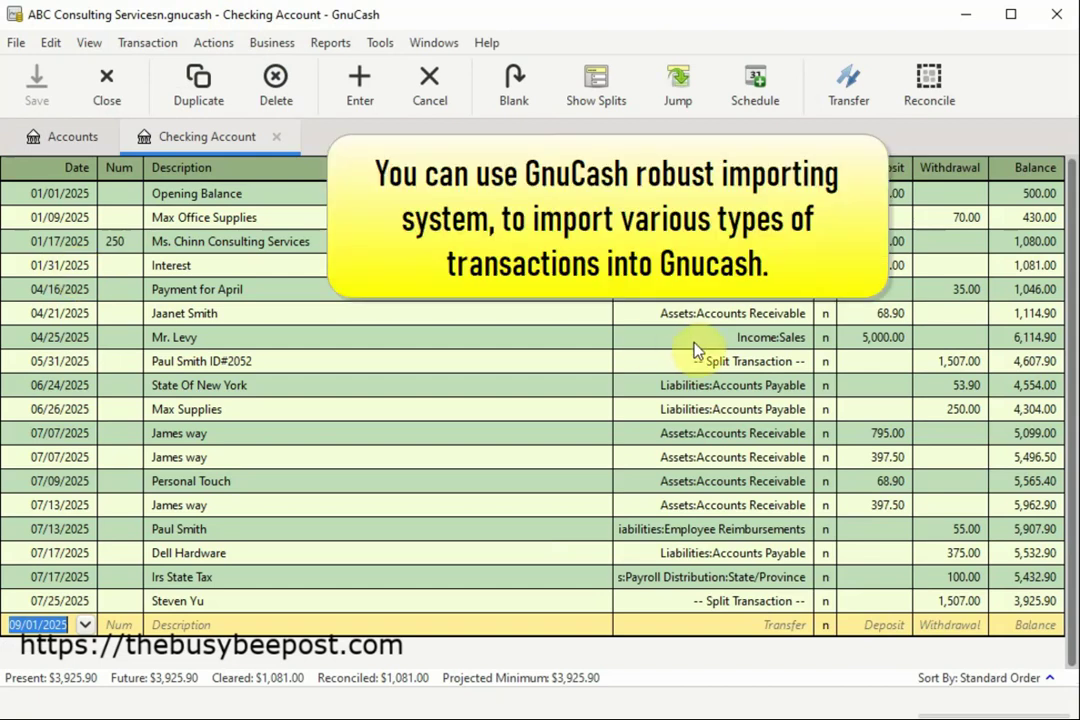
- Show the splits of the 01/09/2025 Max Office Supplies transaction, and hide them again
{"action": "left_click", "coordinate": [256, 217]}
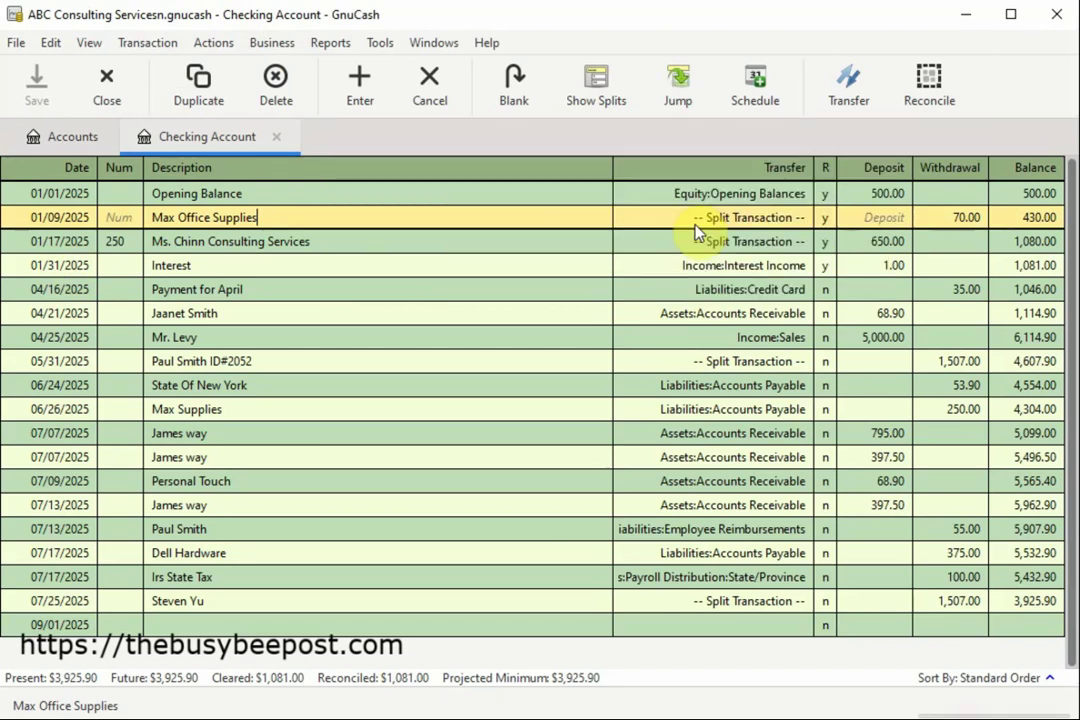
{"action": "left_click", "coordinate": [618, 92]}
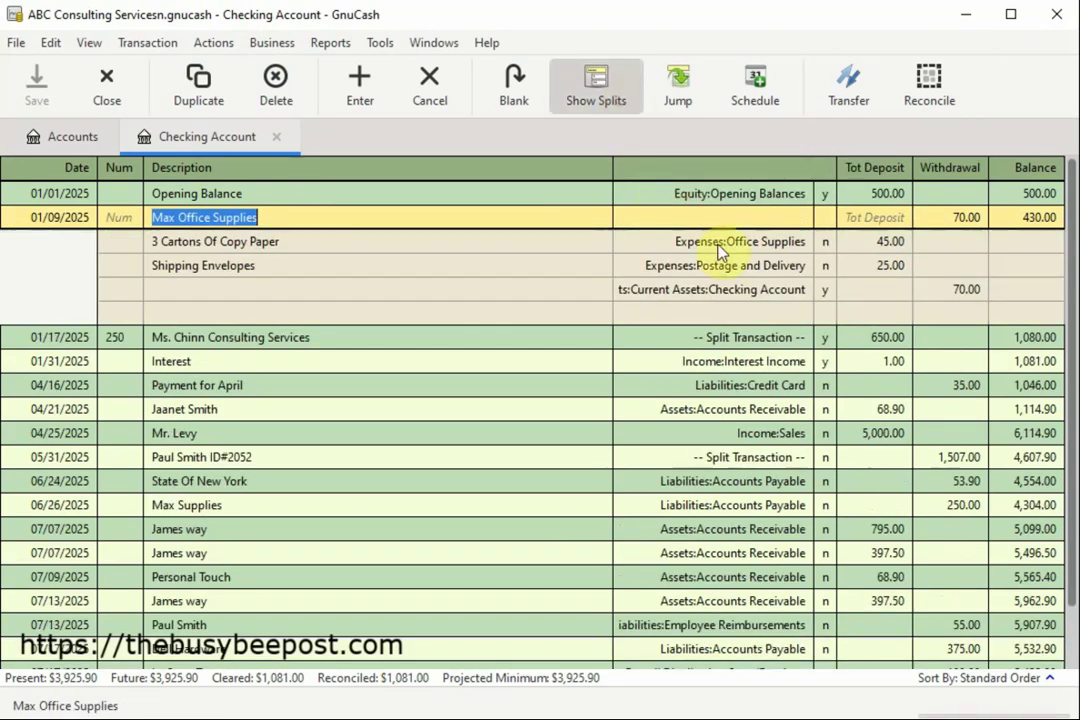
{"action": "left_click", "coordinate": [586, 102]}
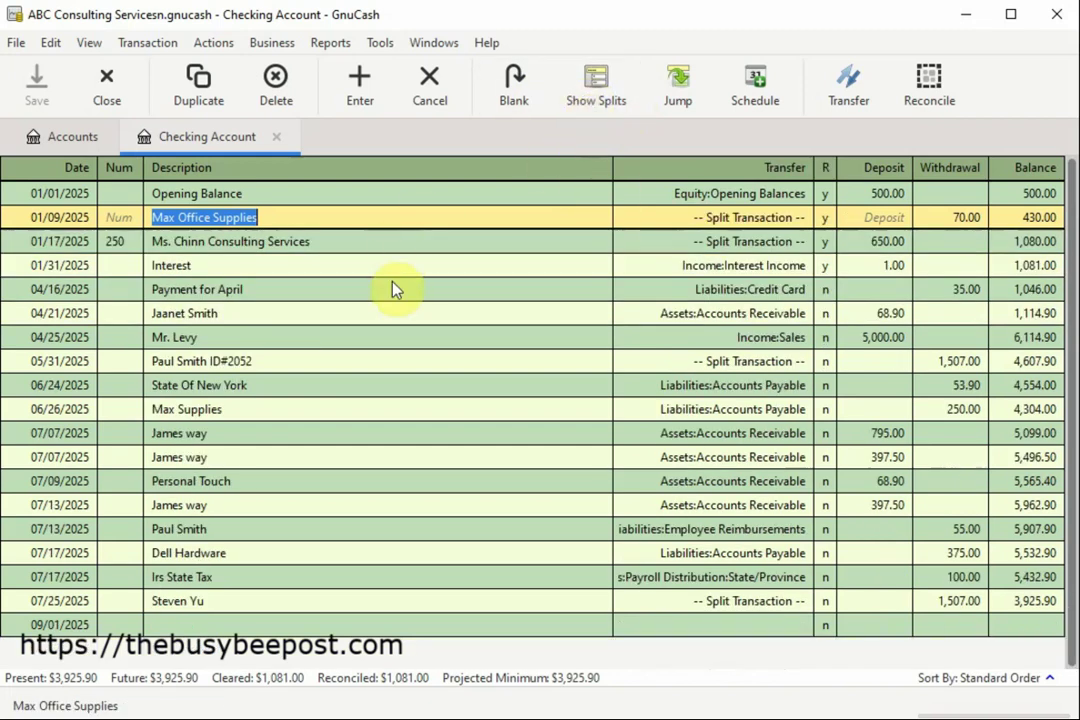
- Show the splits of the 05/31/2025 payroll transaction, and return to the basic register view
{"action": "left_click", "coordinate": [695, 362]}
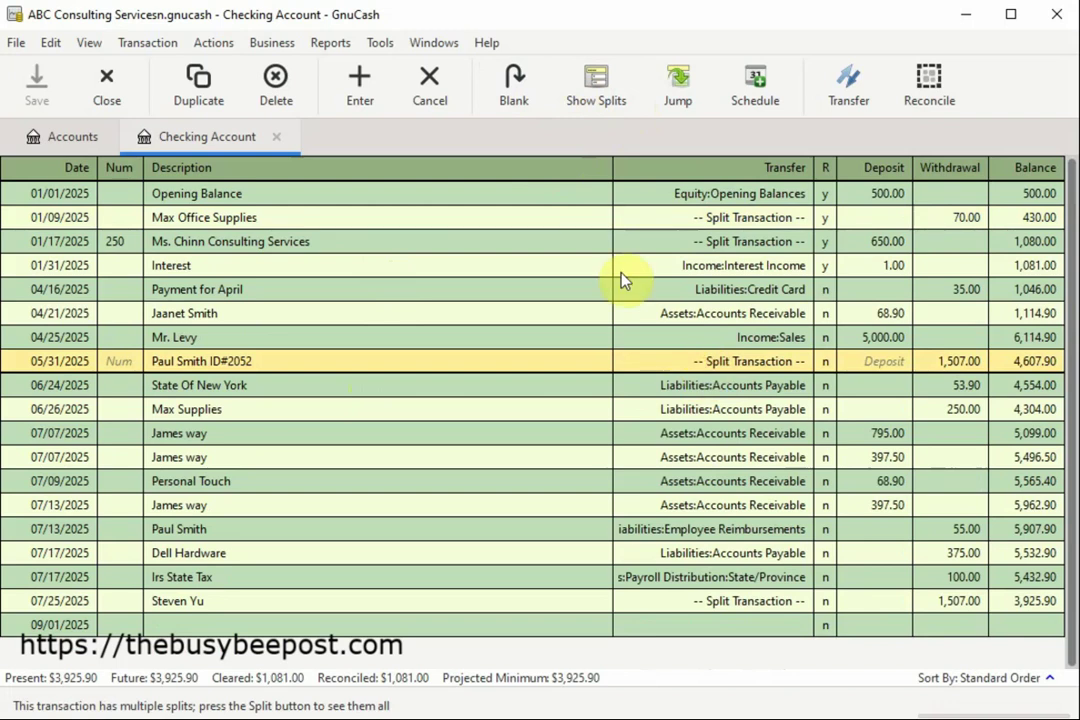
{"action": "left_click", "coordinate": [585, 104]}
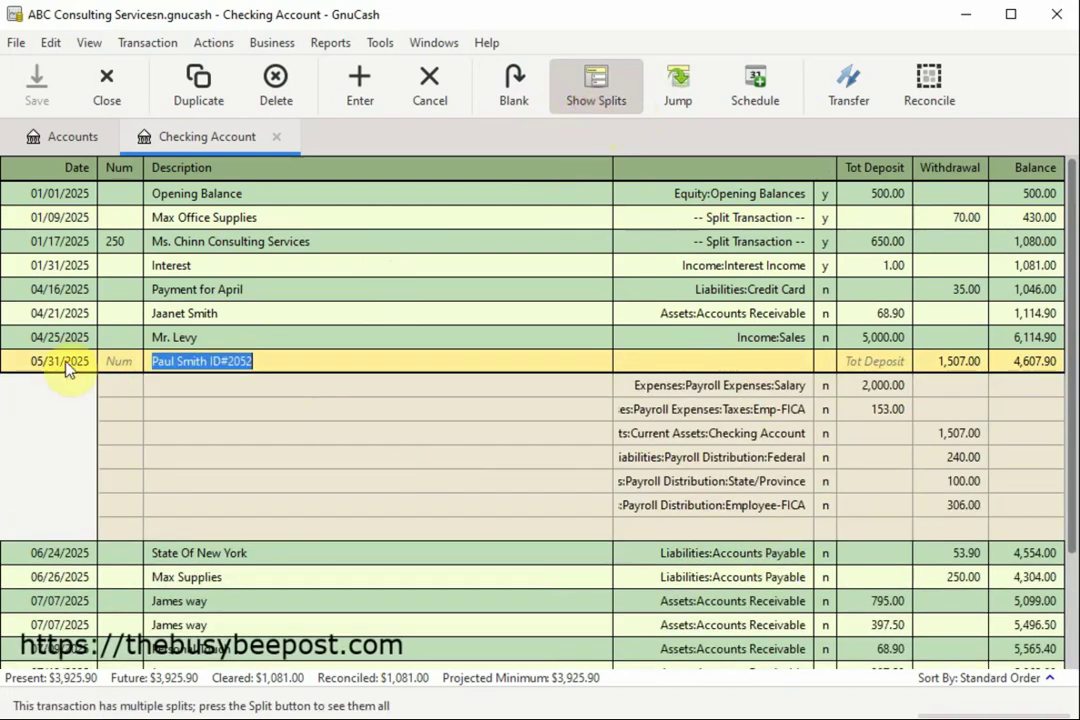
{"action": "left_click", "coordinate": [108, 313]}
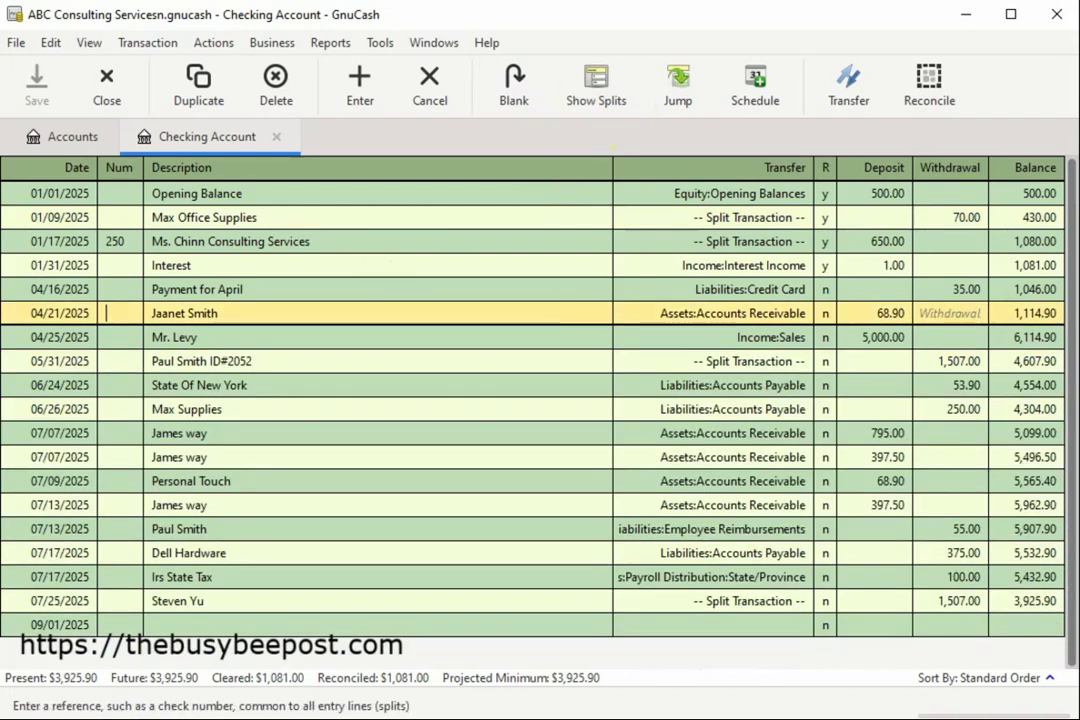
- Close the Checking Account register and open the Credit Card account under Liabilities
{"action": "left_click", "coordinate": [276, 137]}
{"action": "left_click", "coordinate": [10, 399]}
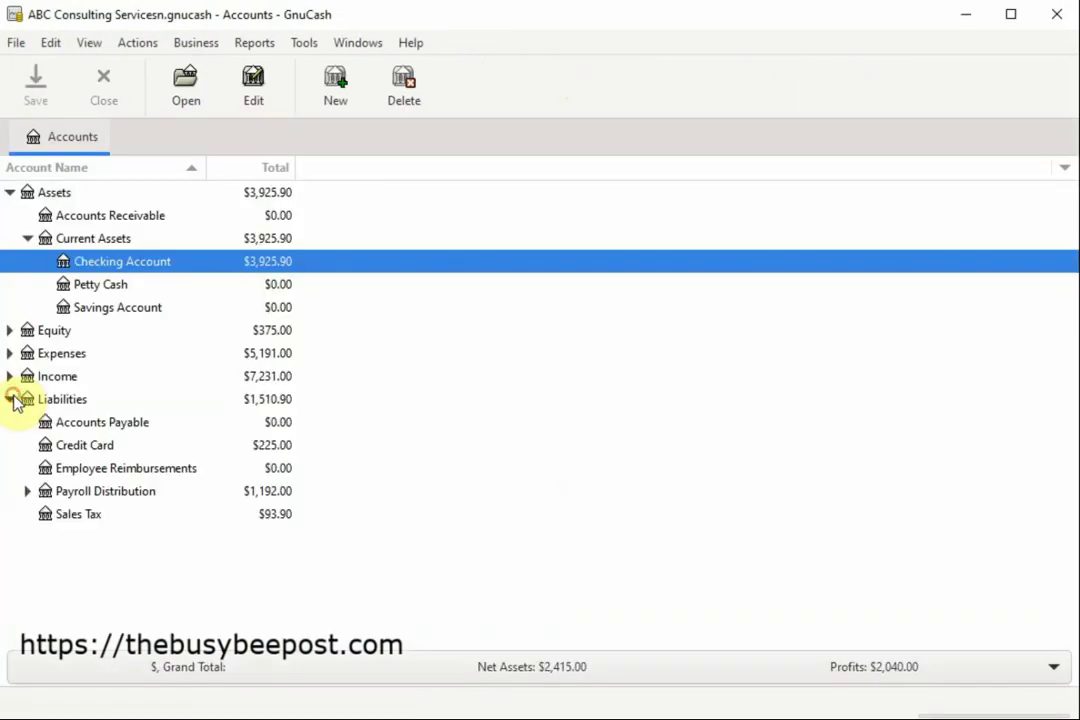
{"action": "double_click", "coordinate": [104, 448]}
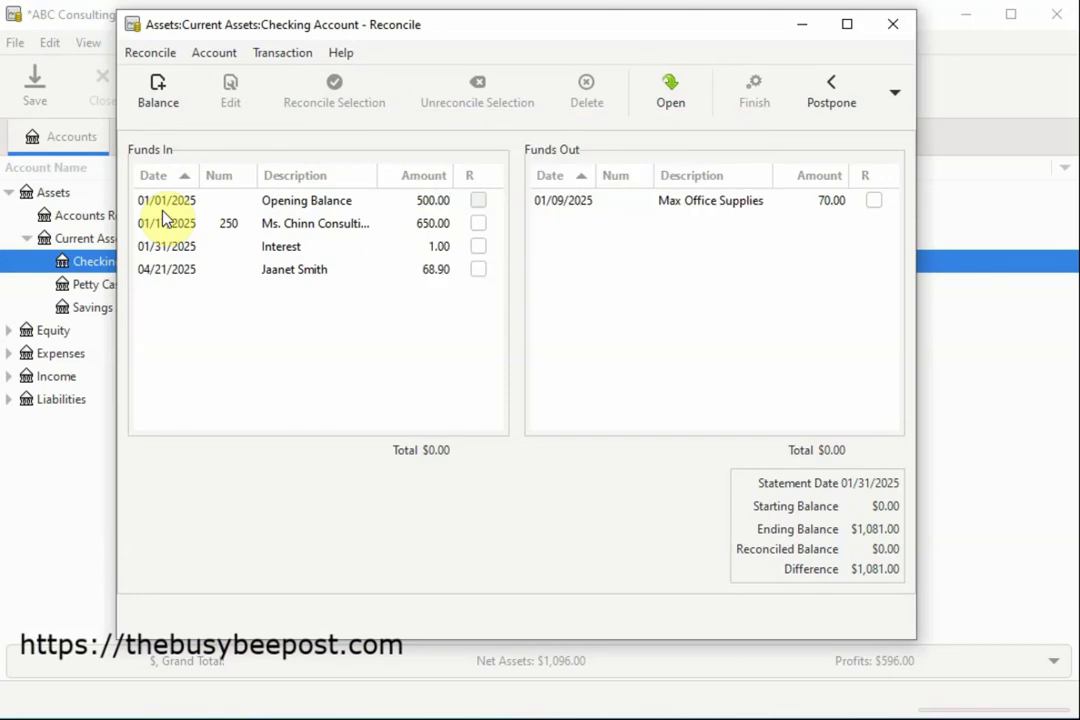
- Mark the Opening Balance, the 01/17/2025 deposit, the Interest entry and the Max Office Supplies payment as reconciled in the Checking Account
{"action": "left_click", "coordinate": [477, 203]}
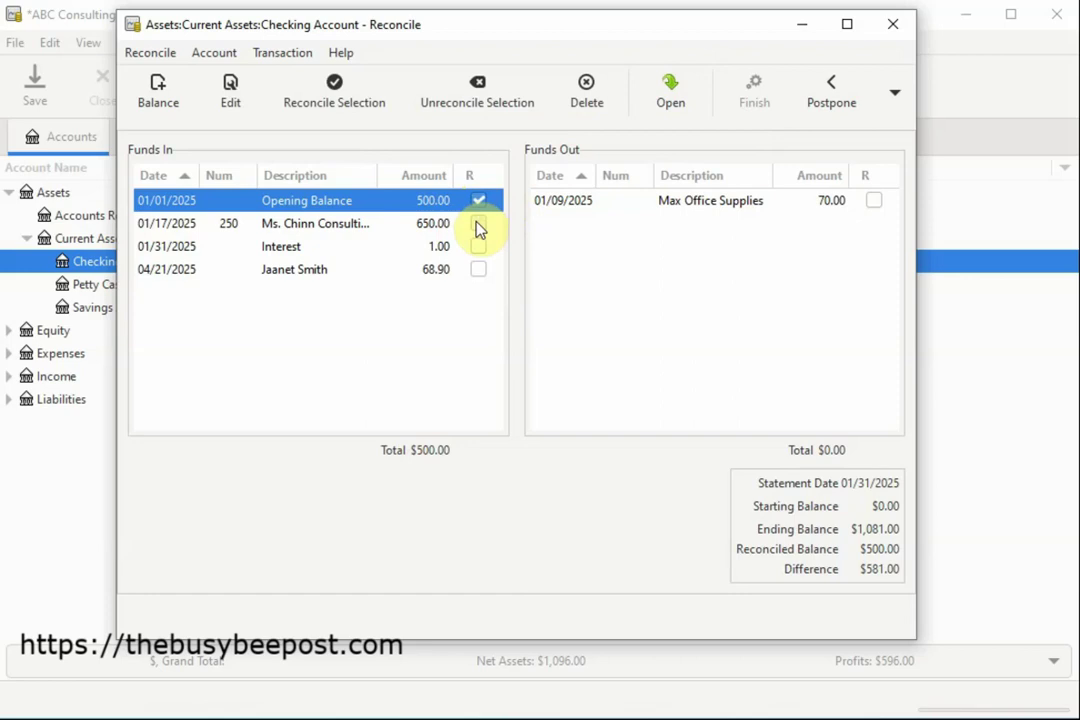
{"action": "left_click", "coordinate": [478, 226]}
{"action": "left_click", "coordinate": [478, 248]}
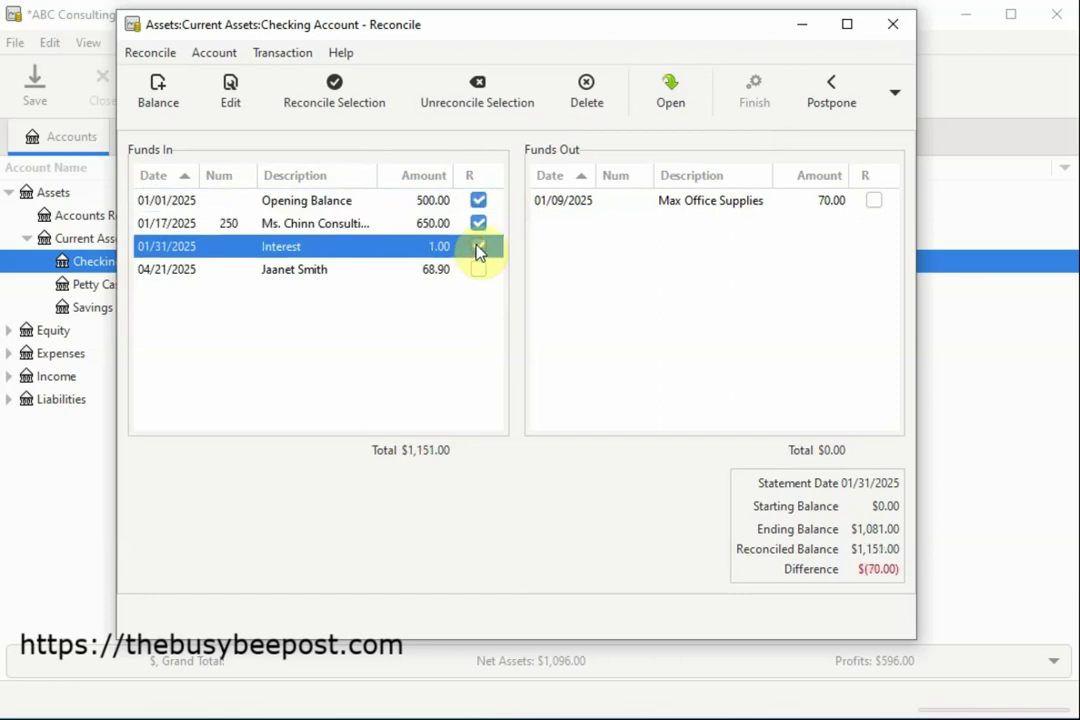
{"action": "left_click", "coordinate": [874, 202]}
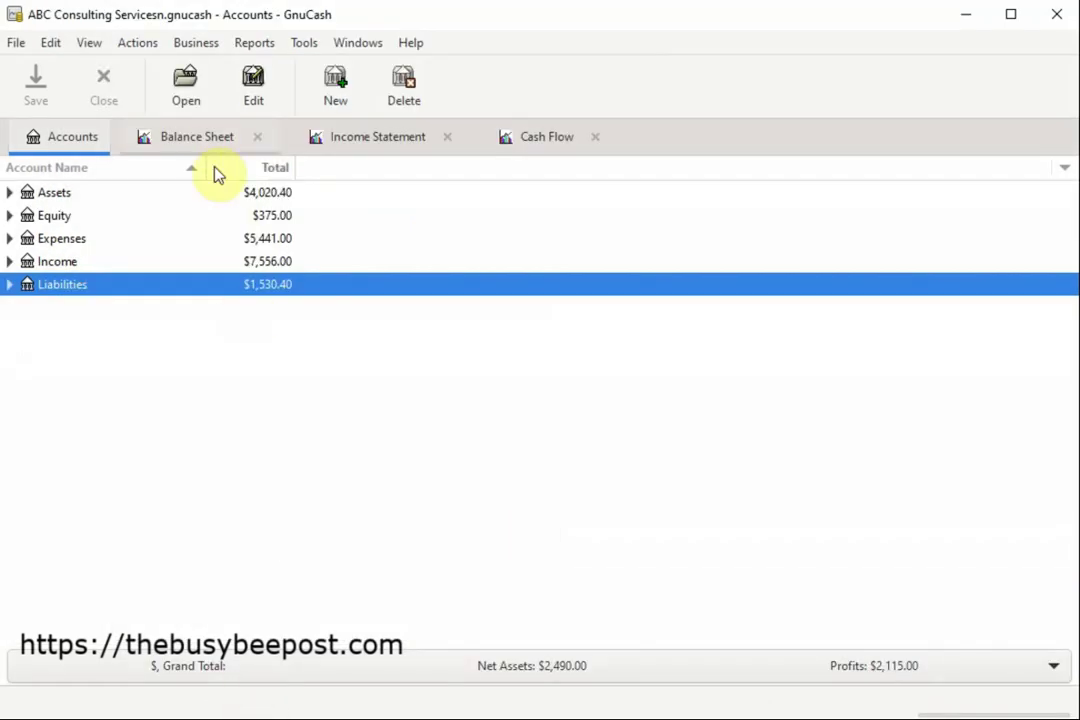
- Examine the Balance Sheet report down to its liabilities and equity sections
{"action": "left_click", "coordinate": [208, 137]}
{"action": "scroll", "coordinate": [680, 413], "scroll_direction": "down", "scroll_amount": 4}
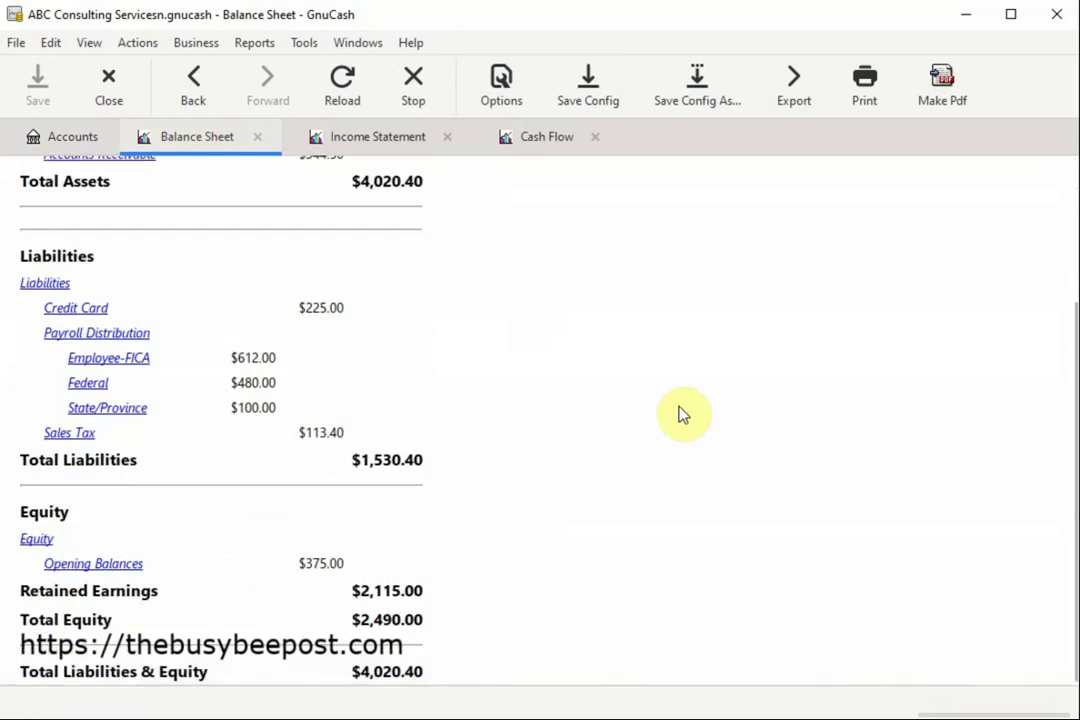
- View the Income Statement report, and examine the Cash Flow report from its money-in section down to the difference
{"action": "scroll", "coordinate": [683, 413], "scroll_direction": "up", "scroll_amount": 4}
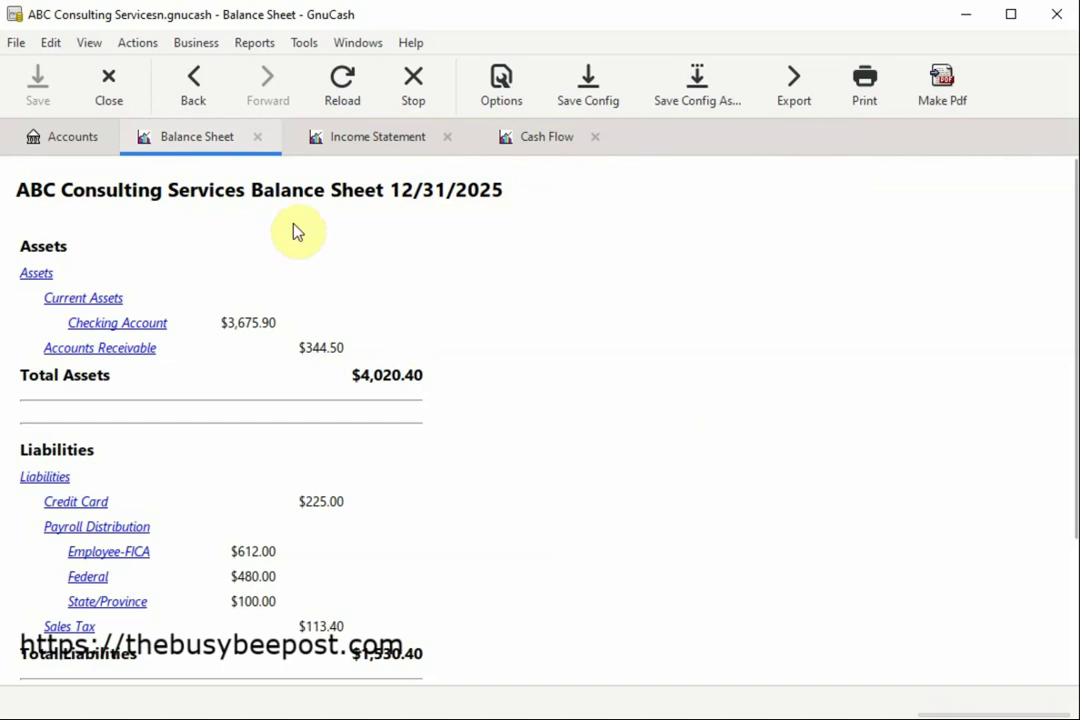
{"action": "left_click", "coordinate": [381, 138]}
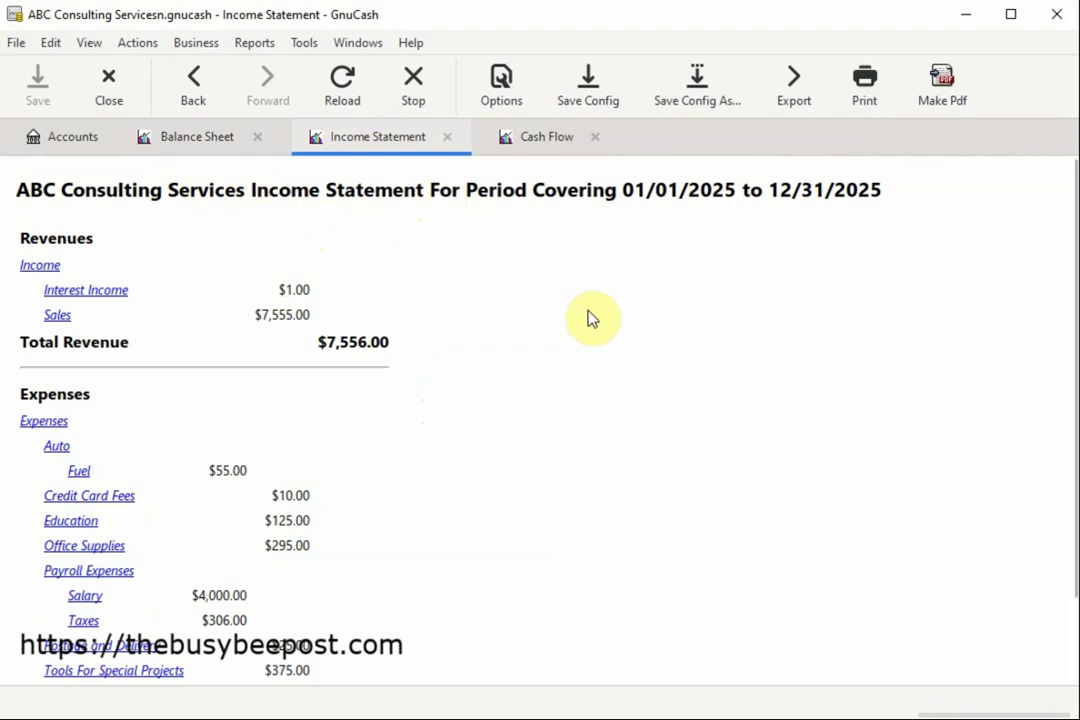
{"action": "left_click", "coordinate": [536, 138]}
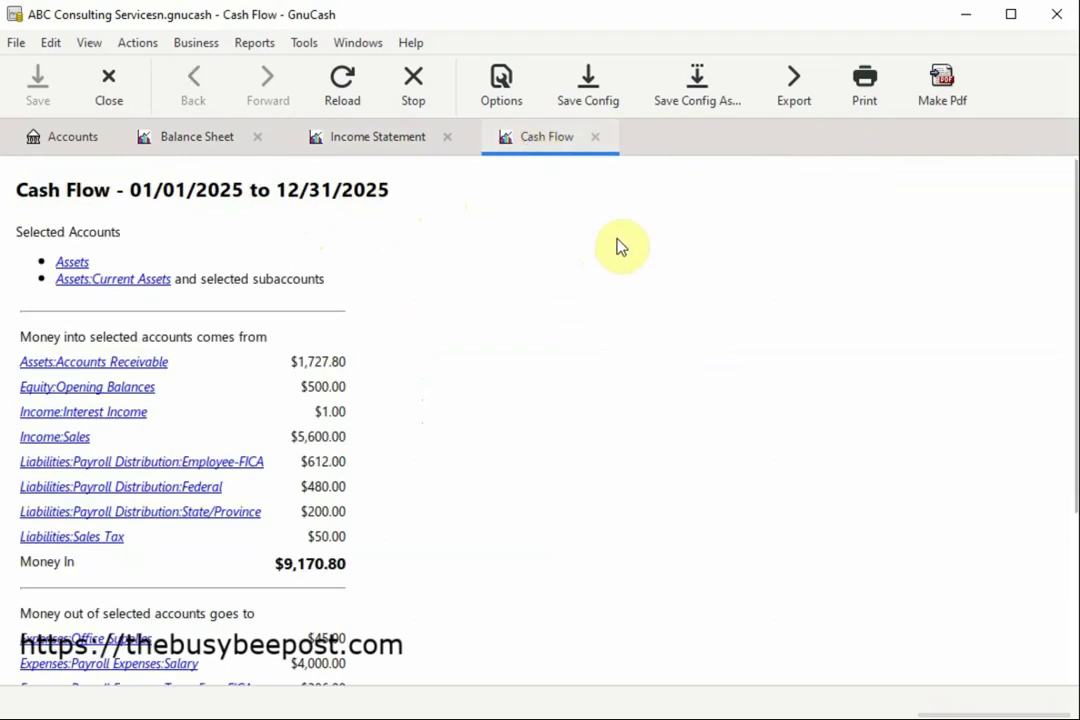
{"action": "scroll", "coordinate": [617, 245], "scroll_direction": "down", "scroll_amount": 5}
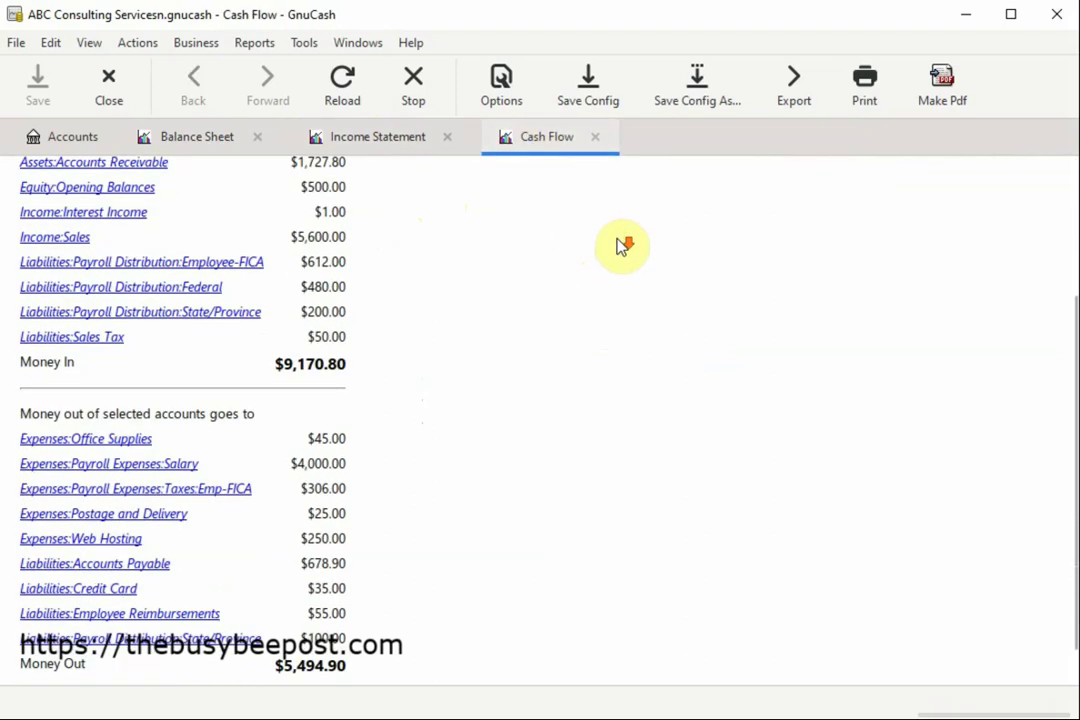
{"action": "scroll", "coordinate": [617, 245], "scroll_direction": "down", "scroll_amount": 1}
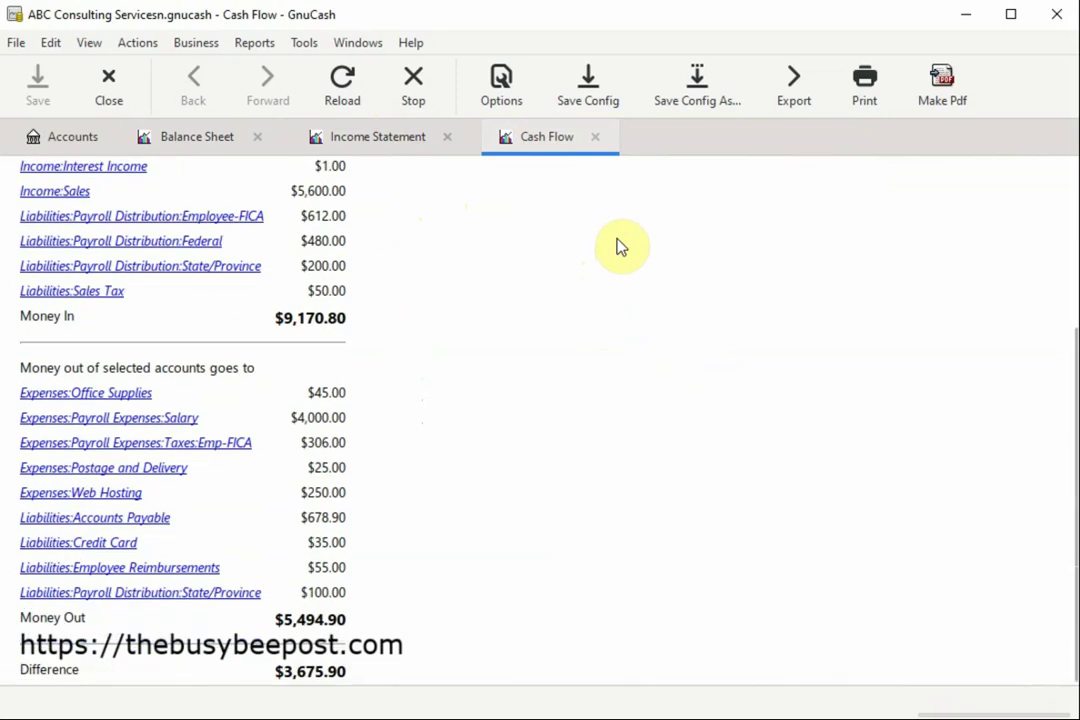
{"action": "scroll", "coordinate": [617, 245], "scroll_direction": "up", "scroll_amount": 3}
{"action": "scroll", "coordinate": [620, 245], "scroll_direction": "up", "scroll_amount": 2}
{"action": "scroll", "coordinate": [620, 245], "scroll_direction": "up", "scroll_amount": 1}
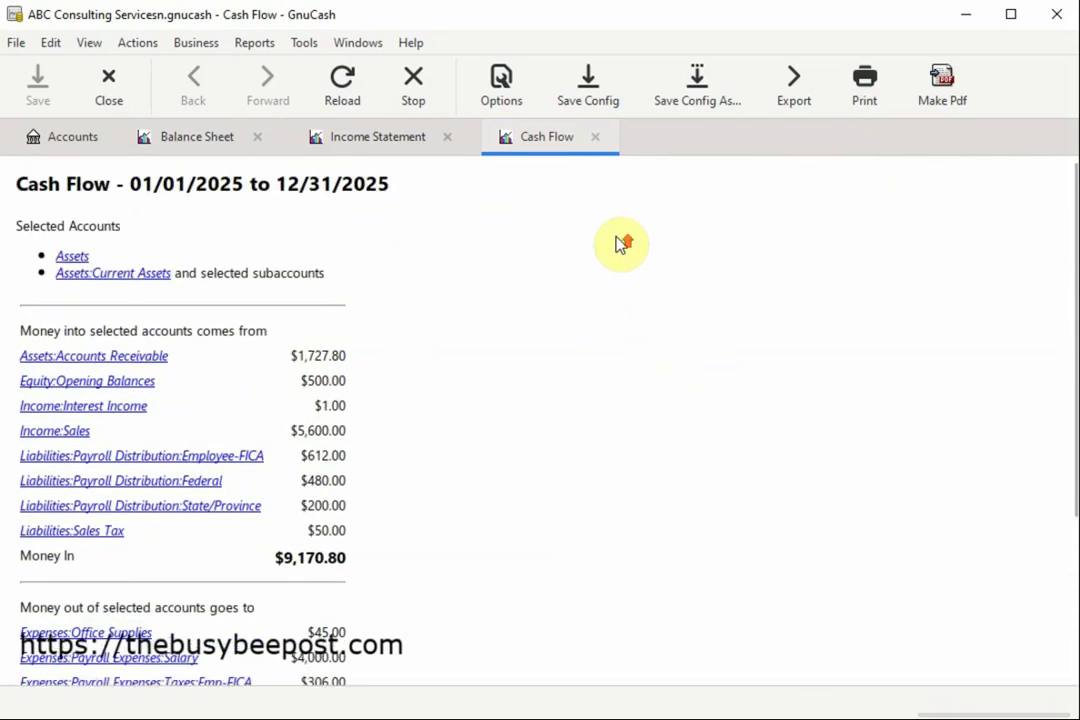
{"action": "left_click", "coordinate": [622, 233]}
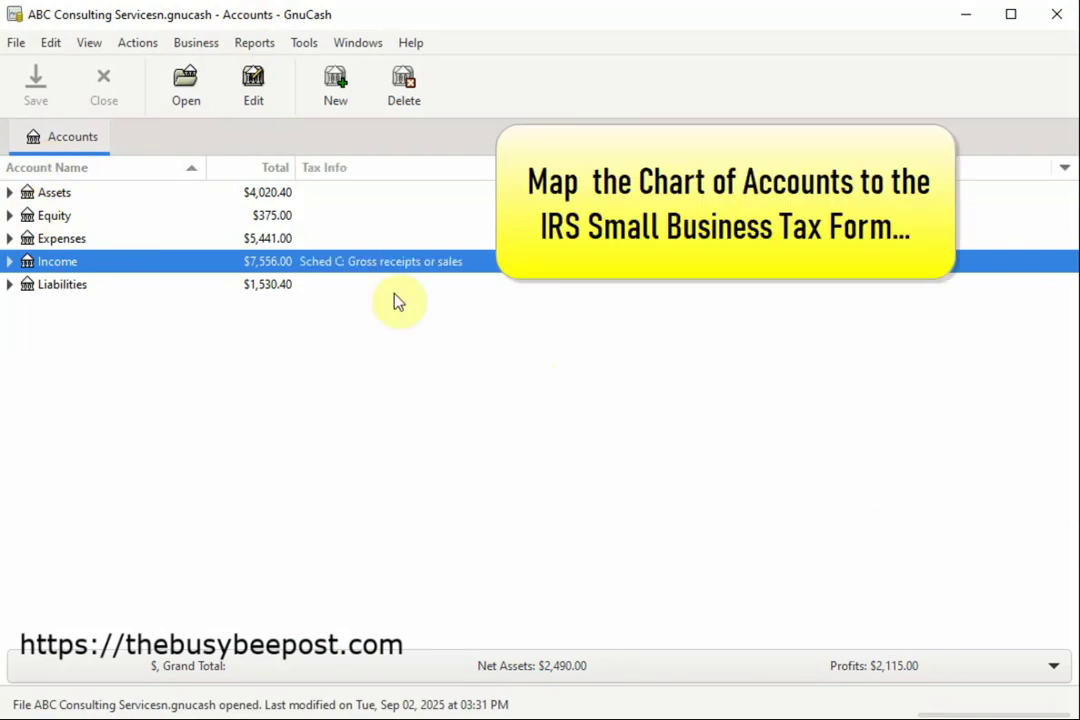
- Select the Expenses account and expand the Income account to show the tax info of its subaccounts
{"action": "left_click", "coordinate": [26, 240]}
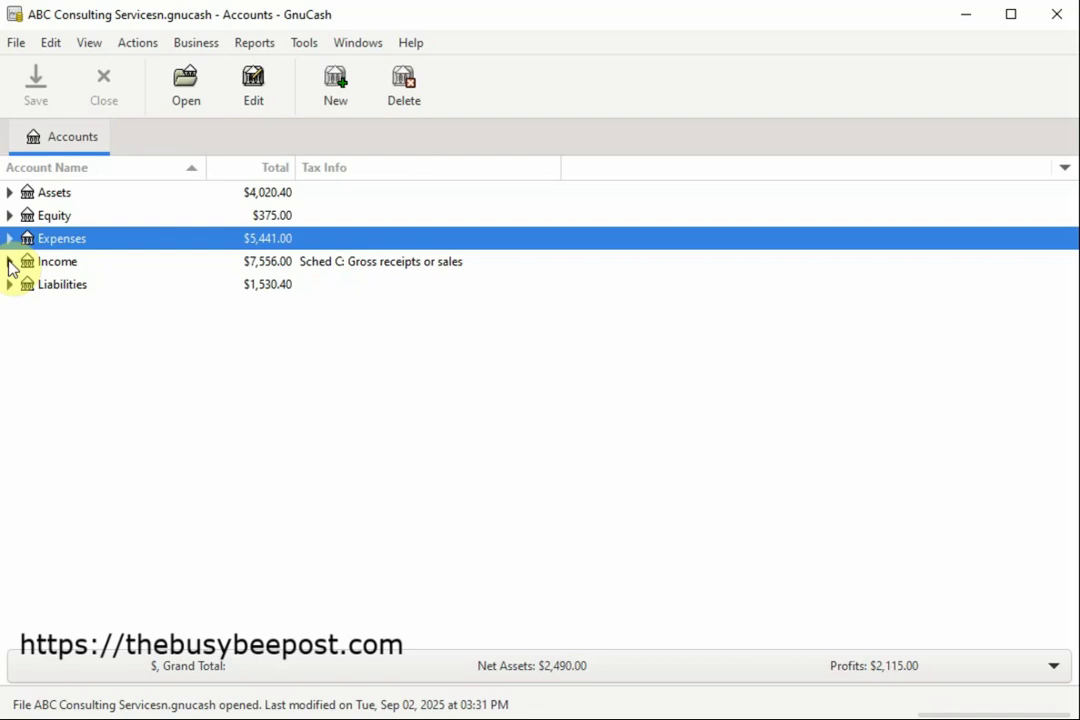
{"action": "left_click", "coordinate": [9, 261]}
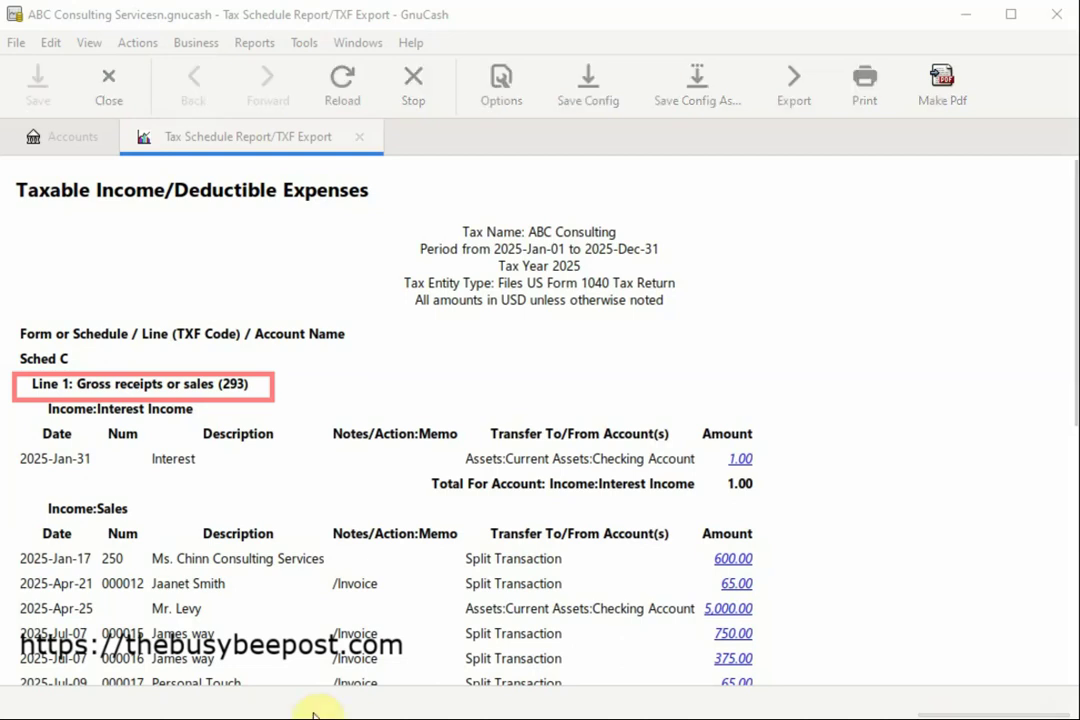
- Examine the Tax Schedule Report's Schedule C sections for gross receipts or sales and for car and truck expenses
{"action": "scroll", "coordinate": [855, 330], "scroll_direction": "down", "scroll_amount": 4}
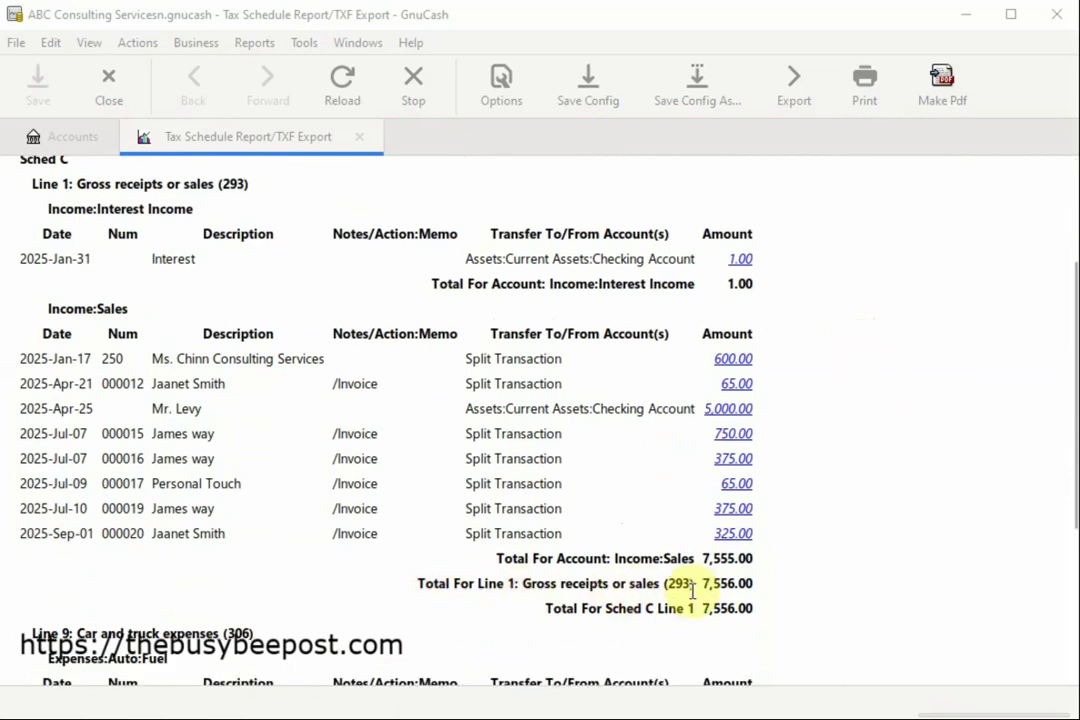
{"action": "scroll", "coordinate": [600, 590], "scroll_direction": "up", "scroll_amount": 4}
{"action": "scroll", "coordinate": [899, 366], "scroll_direction": "down", "scroll_amount": 6}
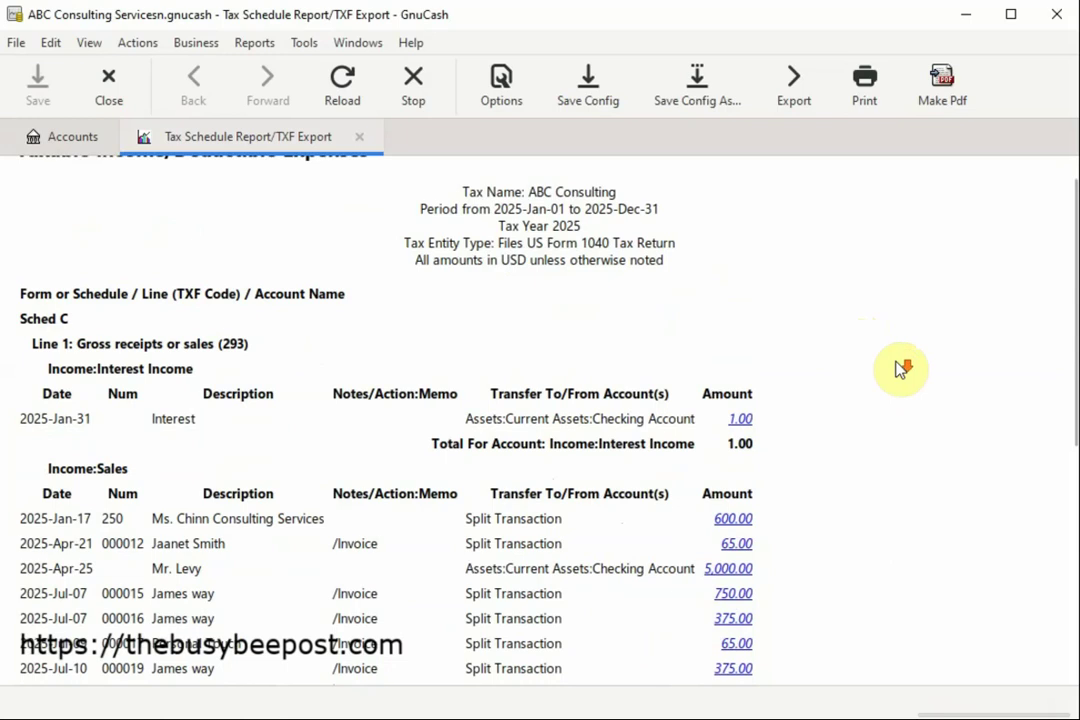
{"action": "scroll", "coordinate": [897, 369], "scroll_direction": "down", "scroll_amount": 2}
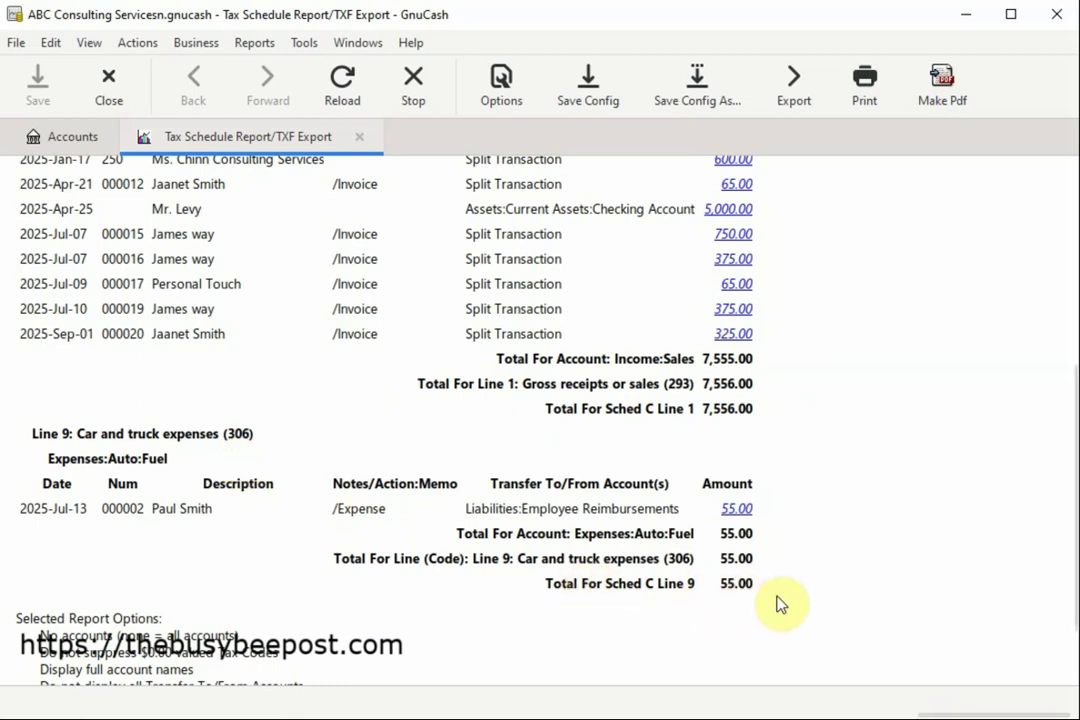
{"action": "scroll", "coordinate": [861, 600], "scroll_direction": "up", "scroll_amount": 2}
{"action": "scroll", "coordinate": [864, 594], "scroll_direction": "up", "scroll_amount": 6}
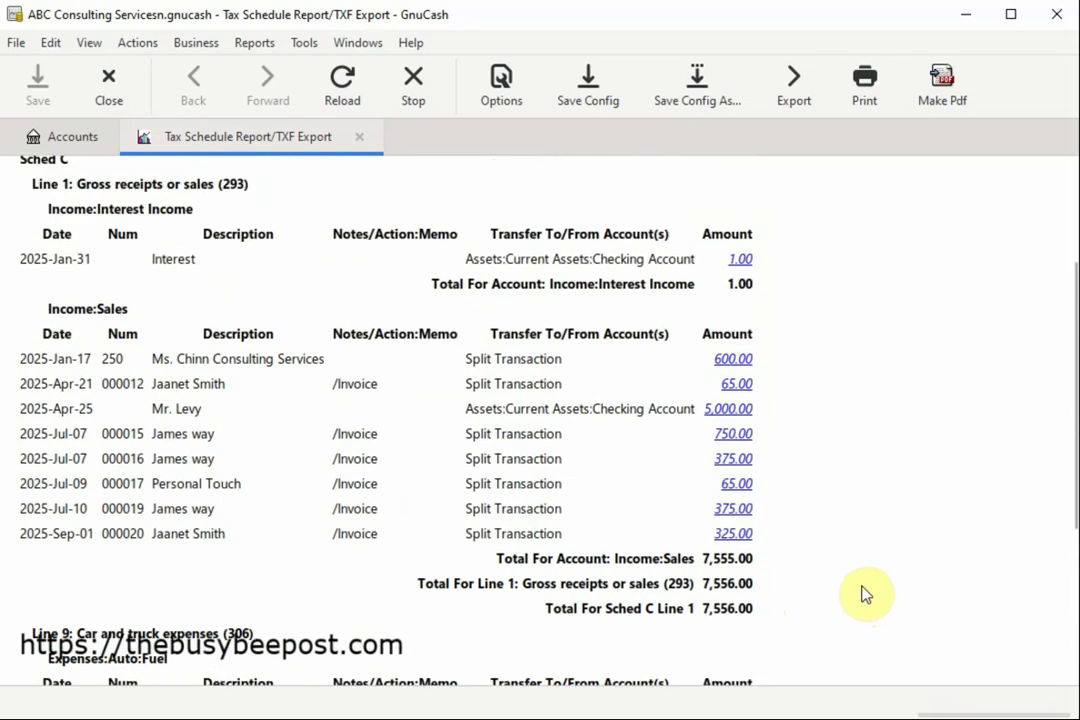
{"action": "scroll", "coordinate": [866, 593], "scroll_direction": "up", "scroll_amount": 2}
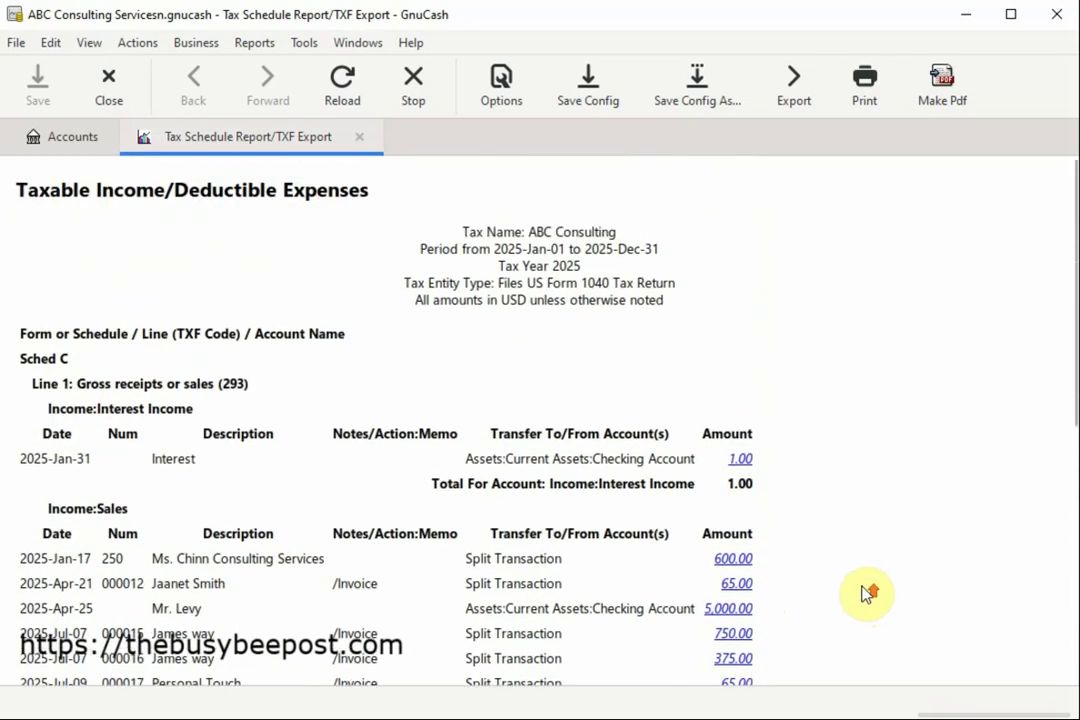